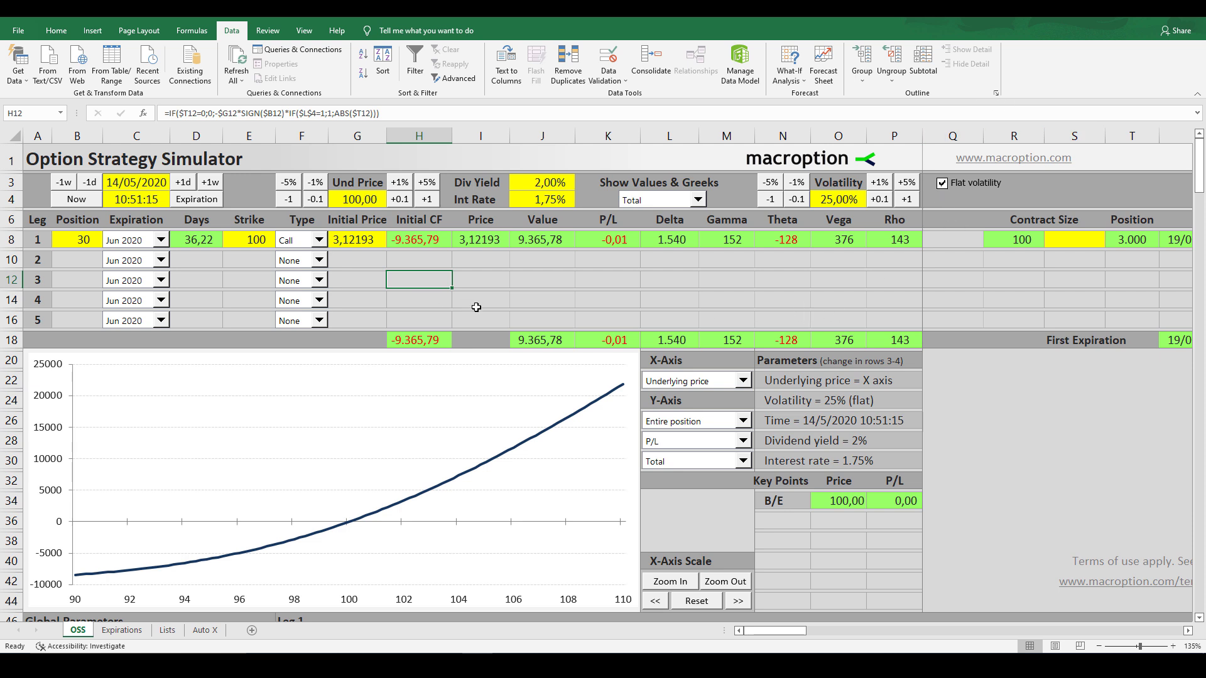
# Review the row 12 price, value, P/L and Greek formulas from Delta through Rho
pyautogui.press('Right')
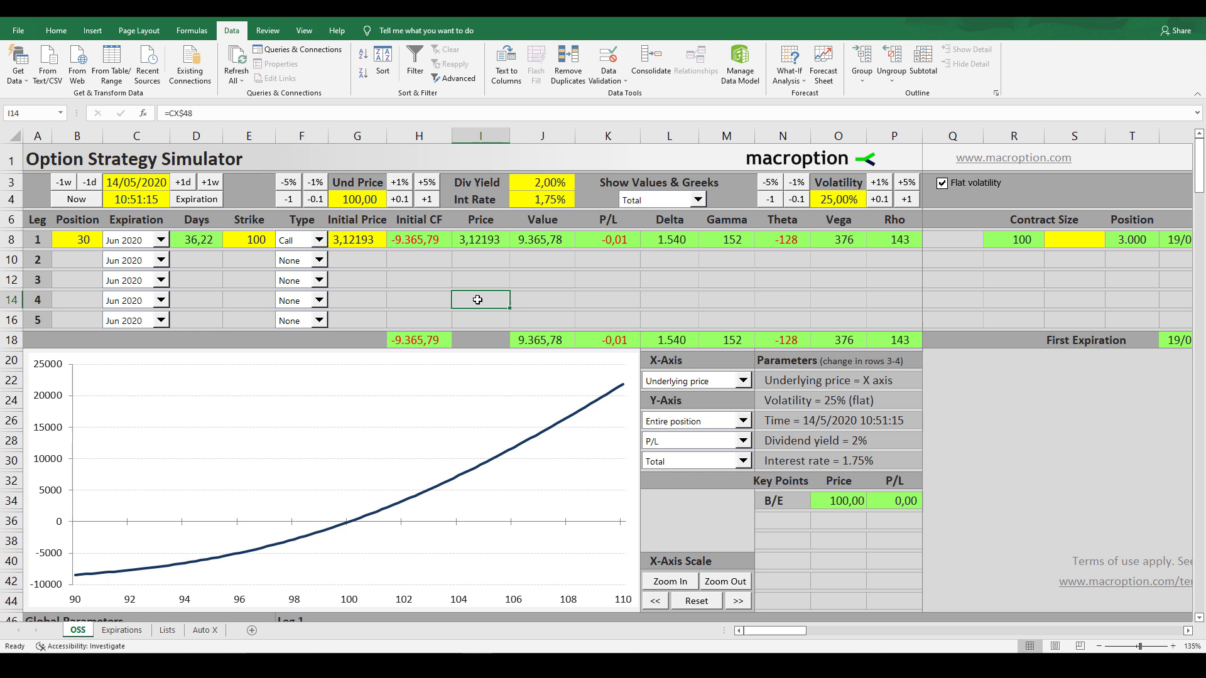
pyautogui.click(524, 280)
pyautogui.click(480, 302)
pyautogui.click(490, 281)
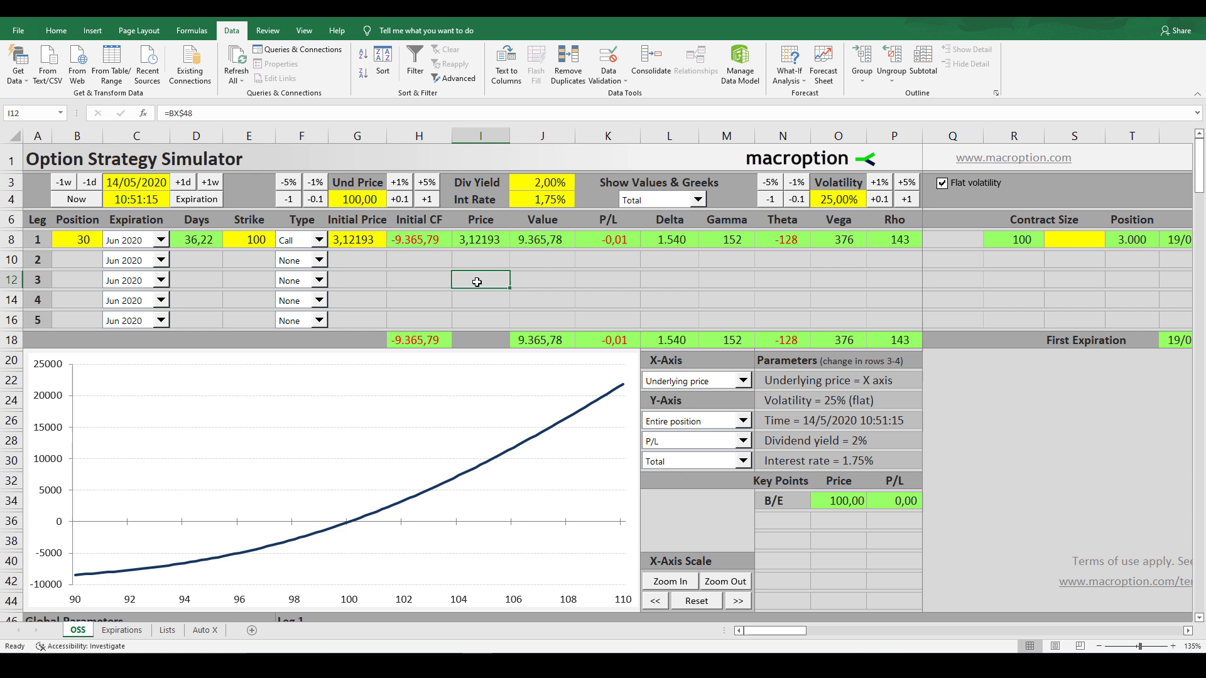
pyautogui.moveTo(667, 219); pyautogui.dragTo(669, 339)
pyautogui.click(582, 287)
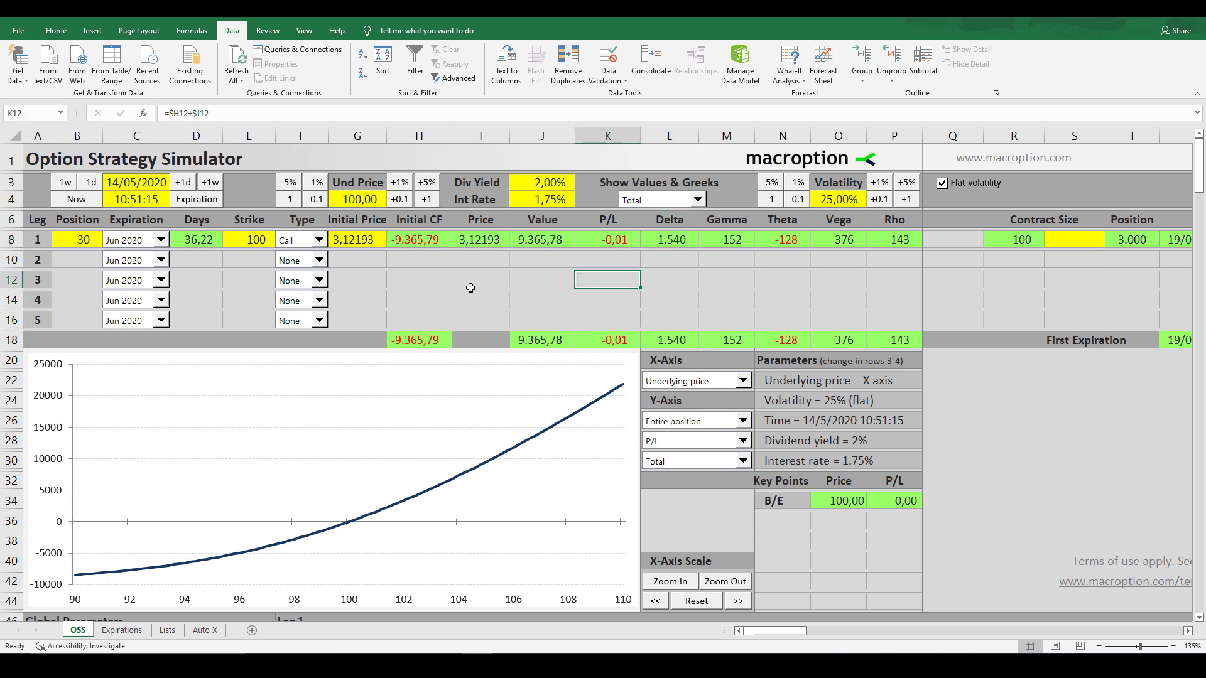
pyautogui.click(470, 288)
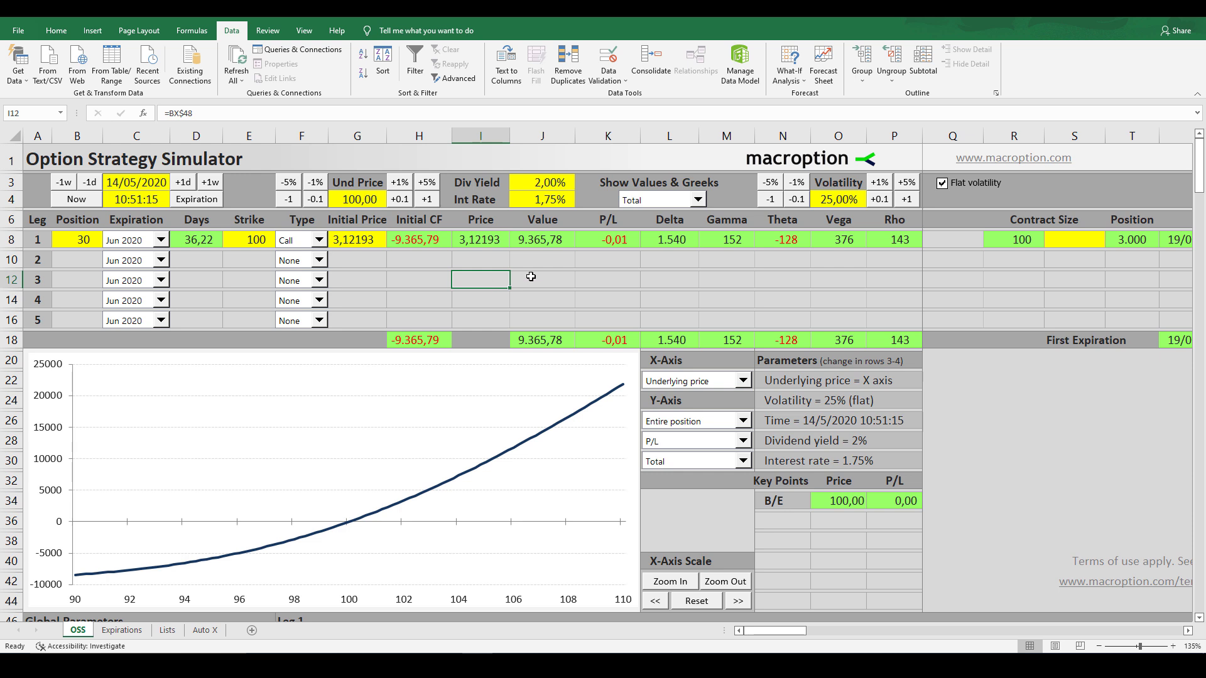
pyautogui.moveTo(669, 225); pyautogui.dragTo(883, 340)
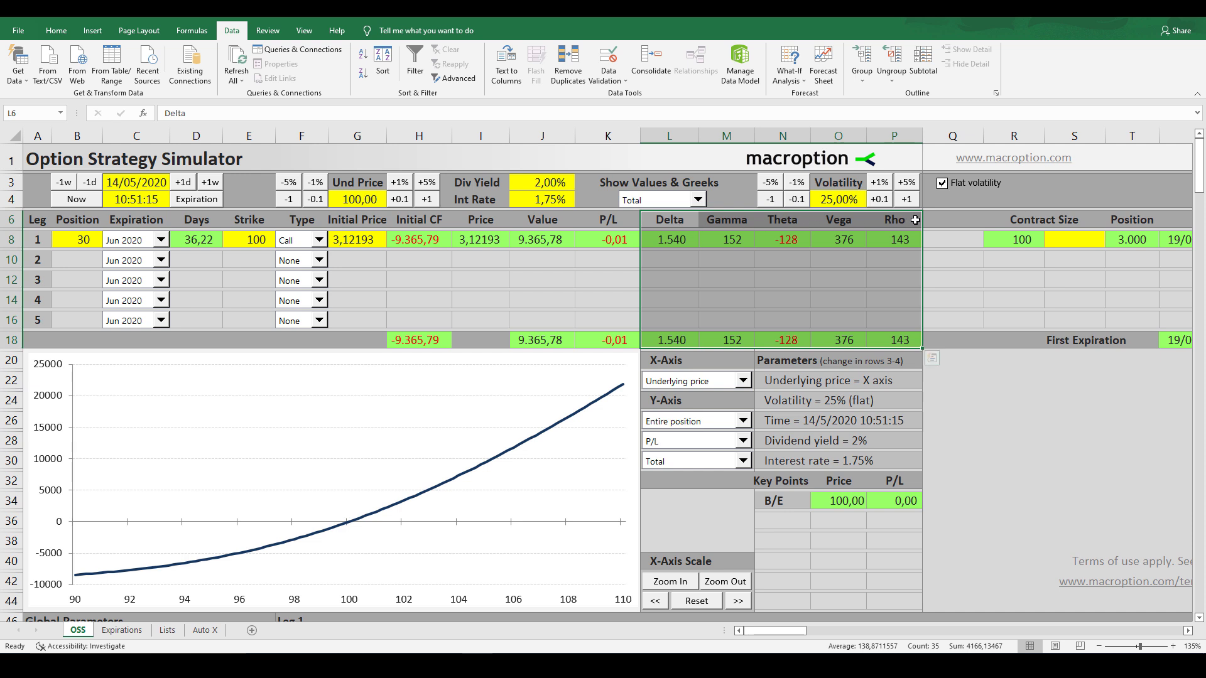
pyautogui.click(672, 277)
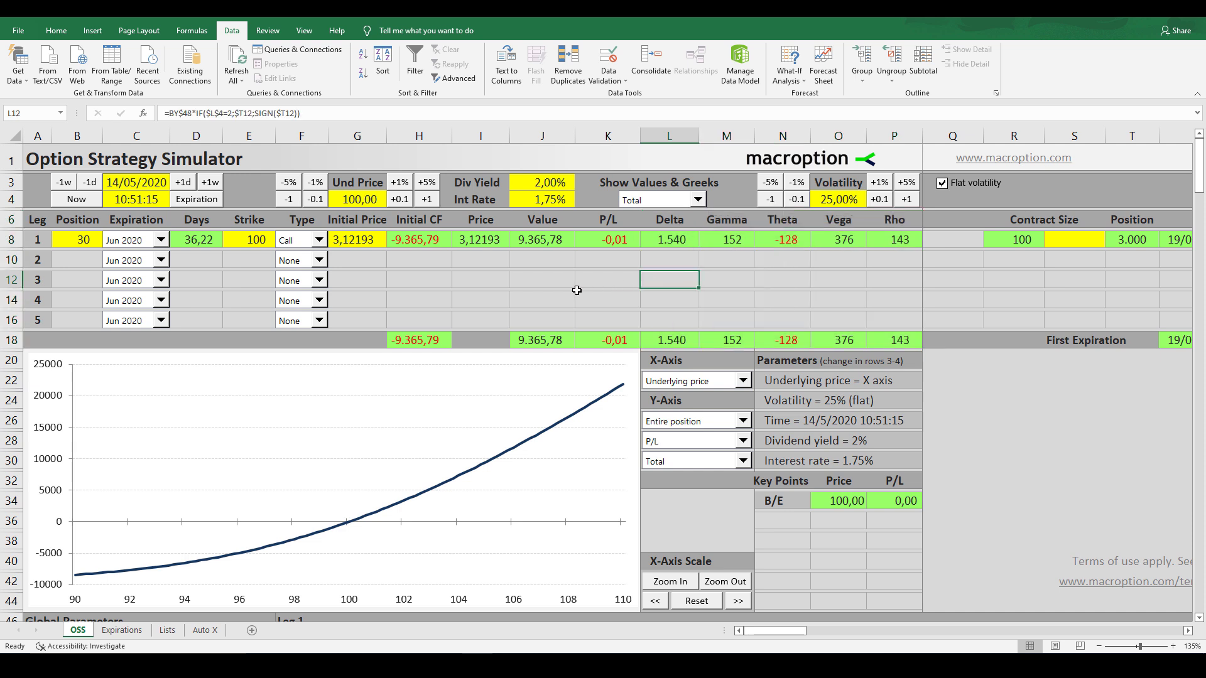
pyautogui.click(537, 281)
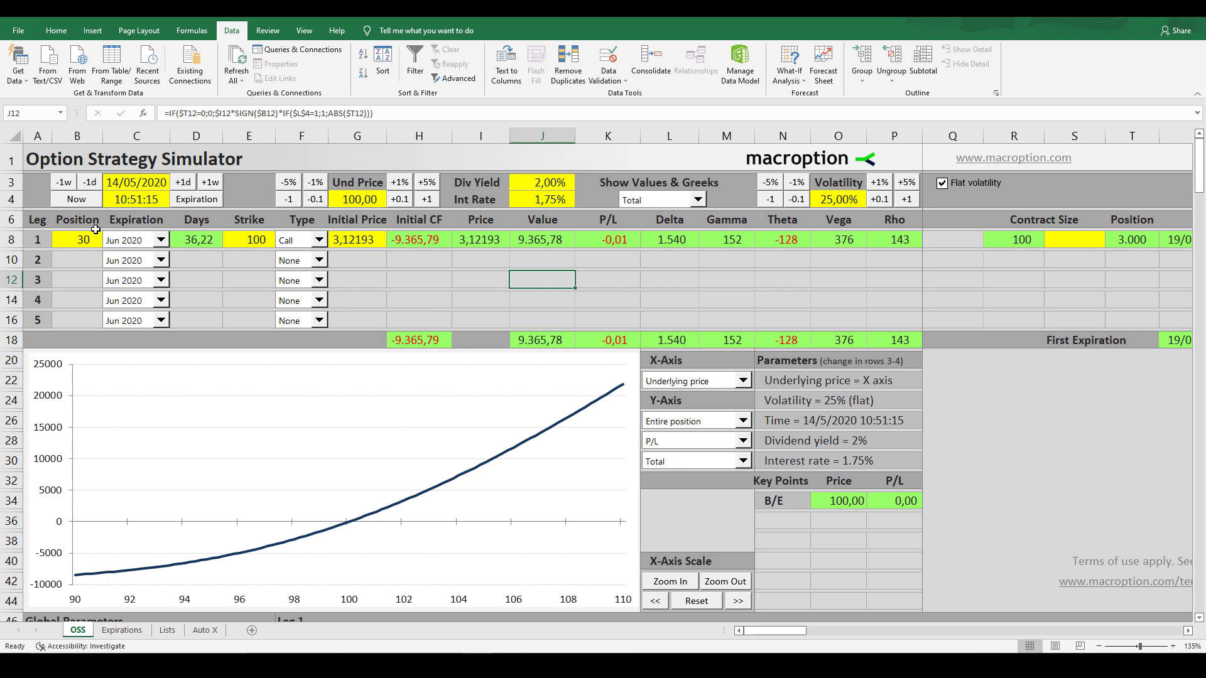
# Check the leg inputs: strike E8, price G4, volatility O4, Days, cash flow and total Delta L18
pyautogui.moveTo(79, 240); pyautogui.dragTo(245, 242)
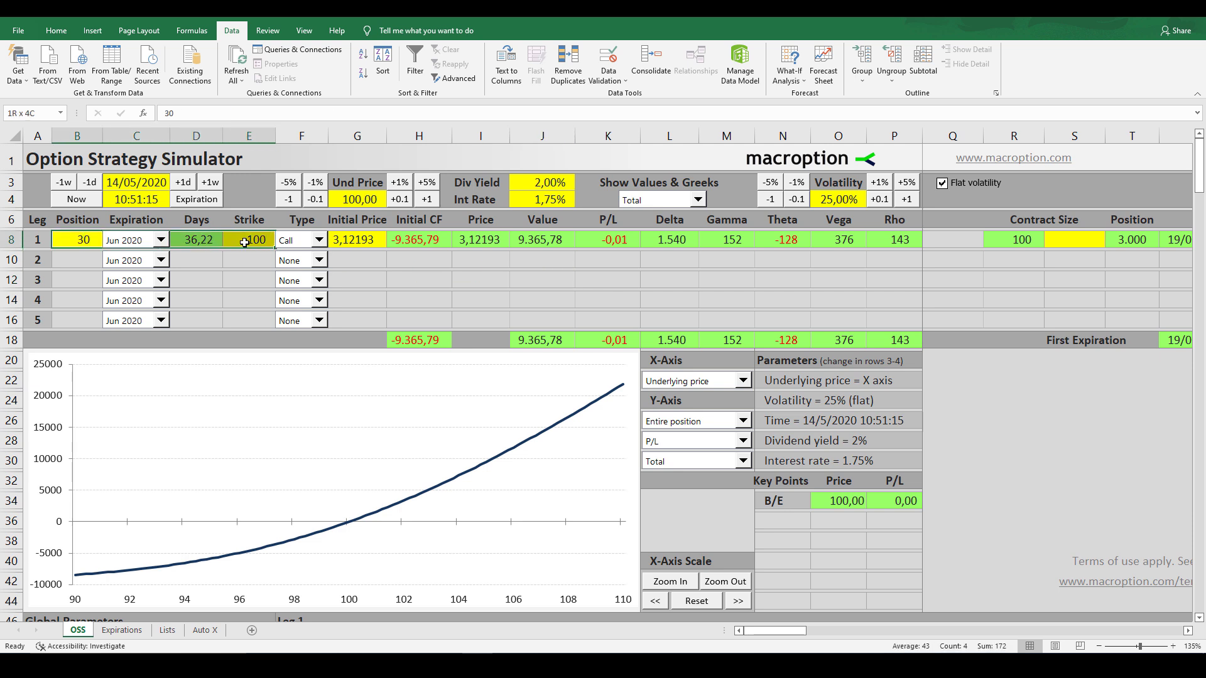
pyautogui.click(371, 264)
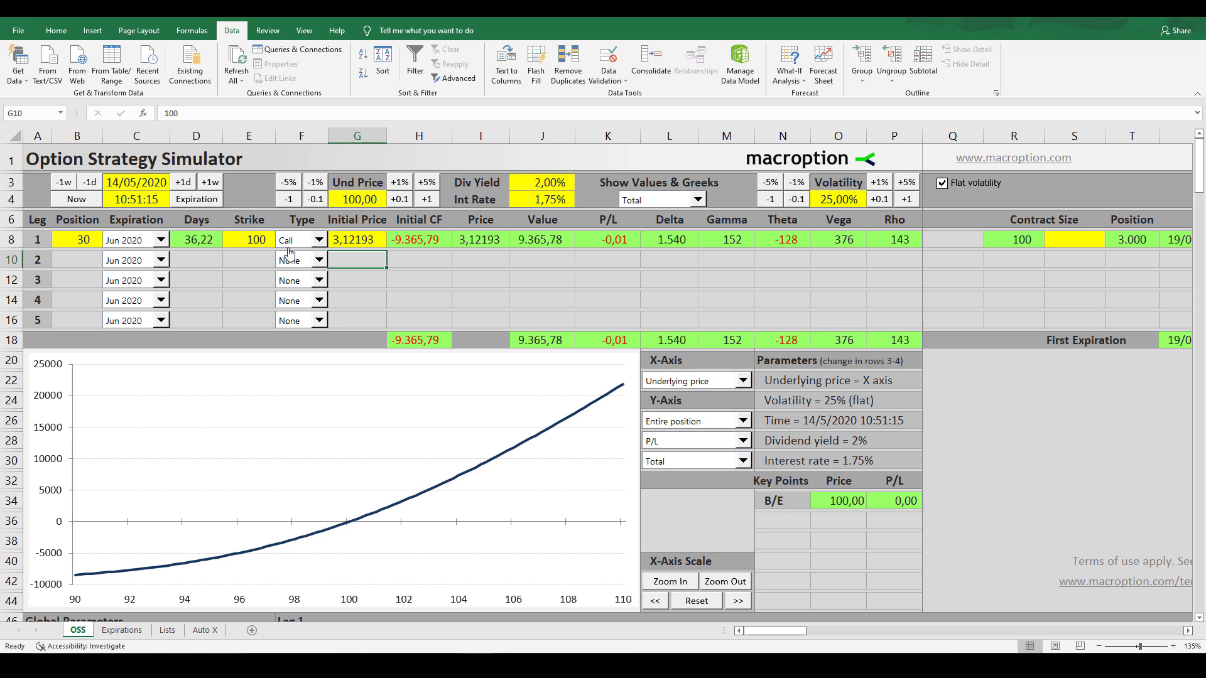
pyautogui.click(262, 241)
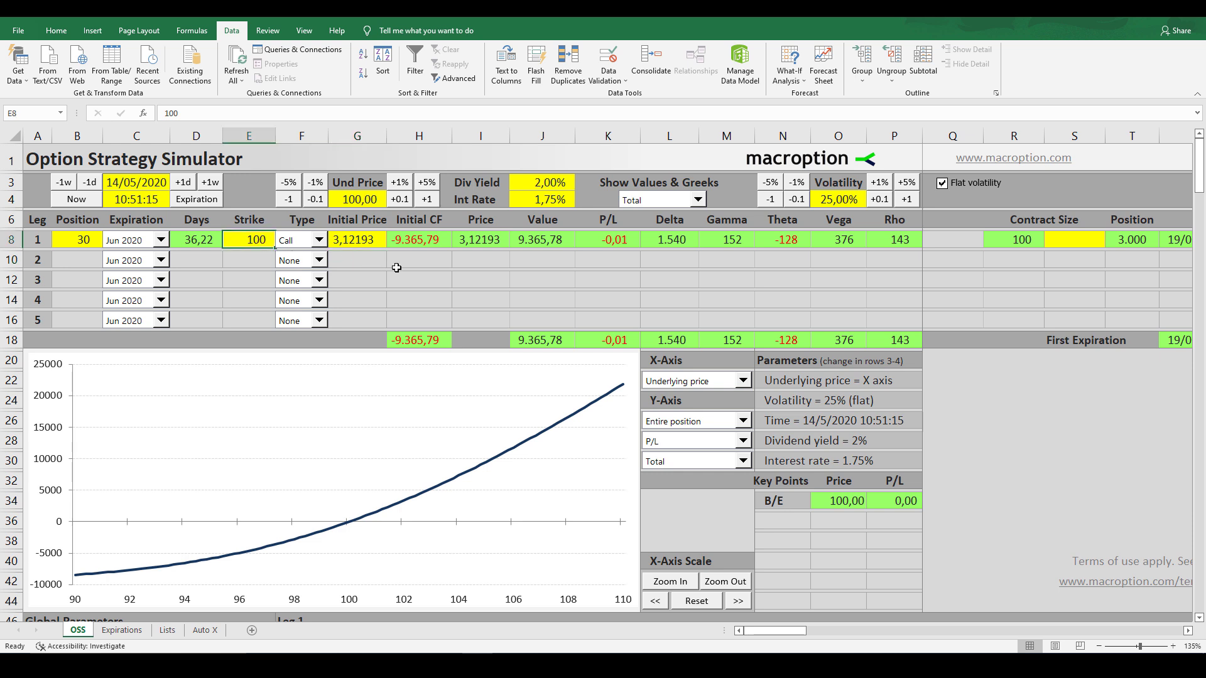
pyautogui.click(365, 200)
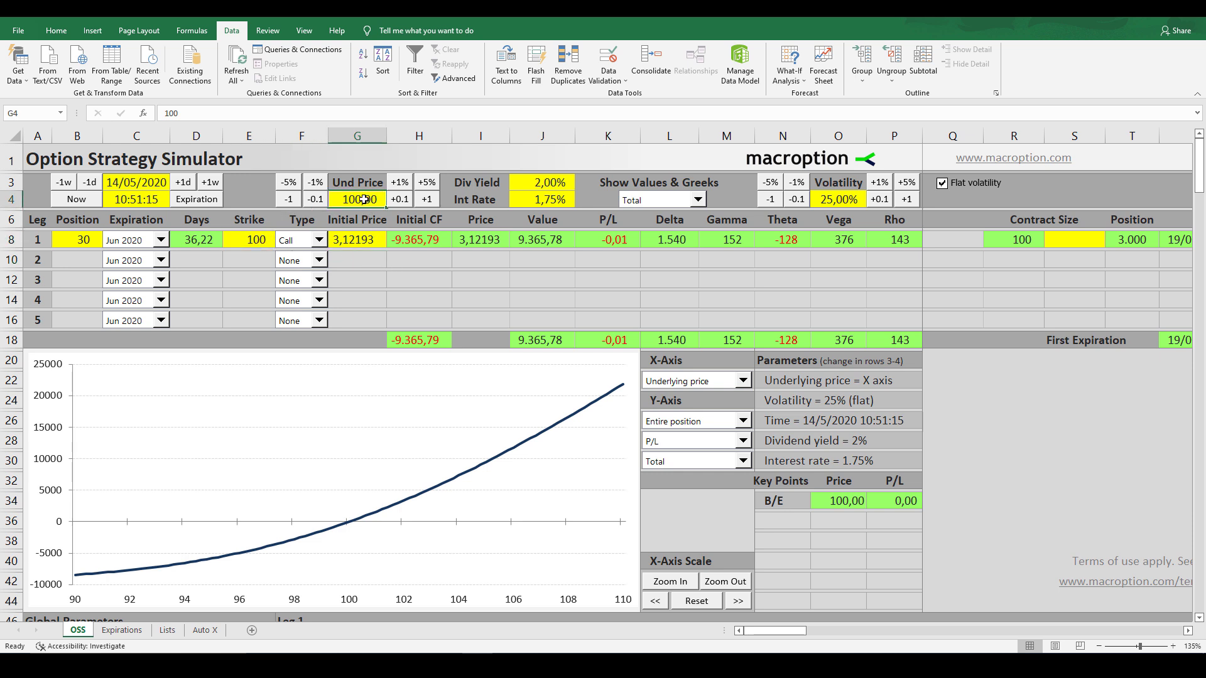
pyautogui.click(419, 261)
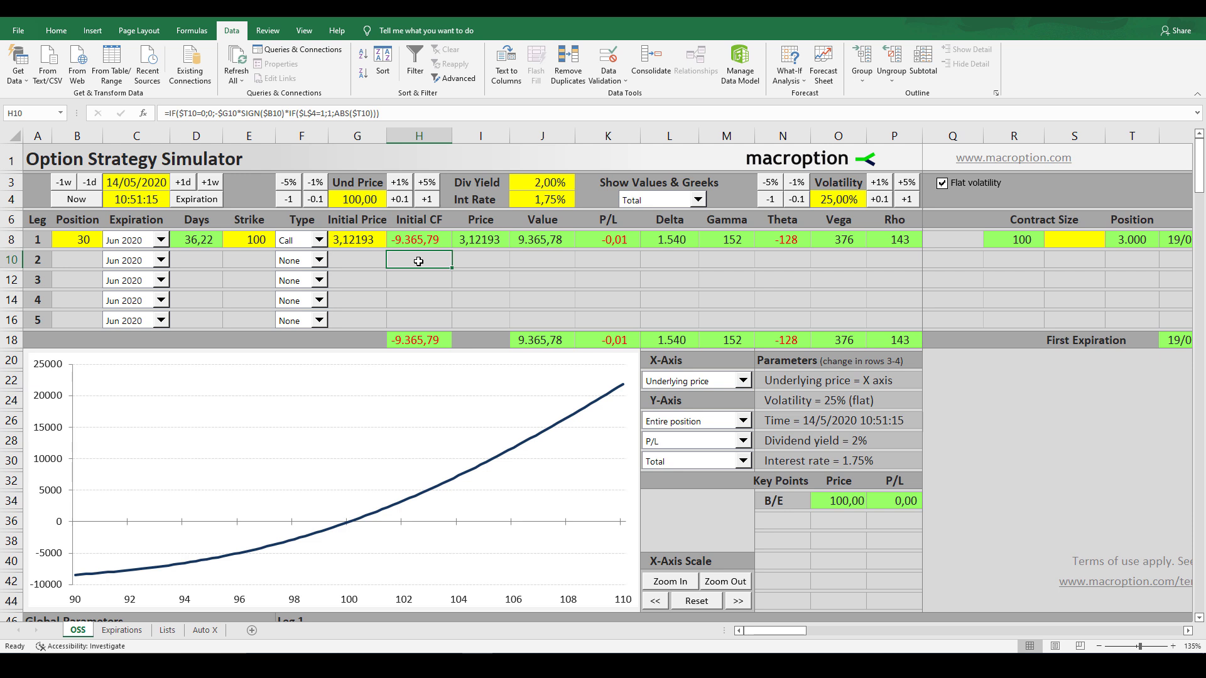
pyautogui.click(202, 236)
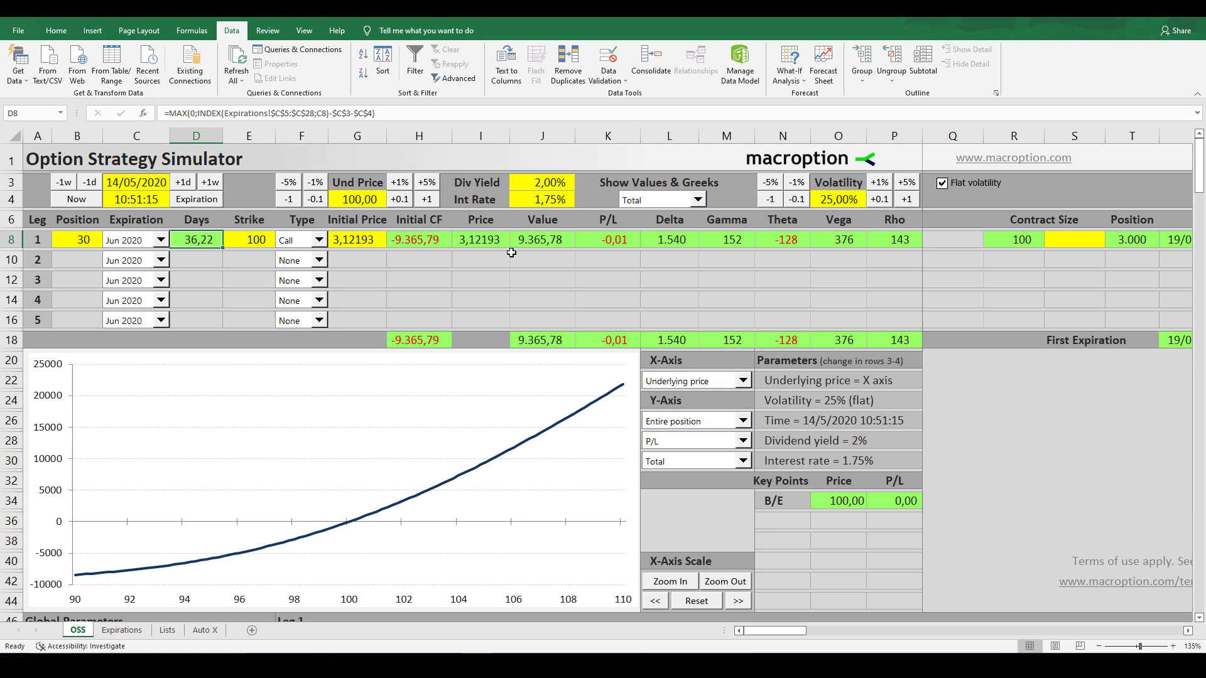
pyautogui.click(830, 200)
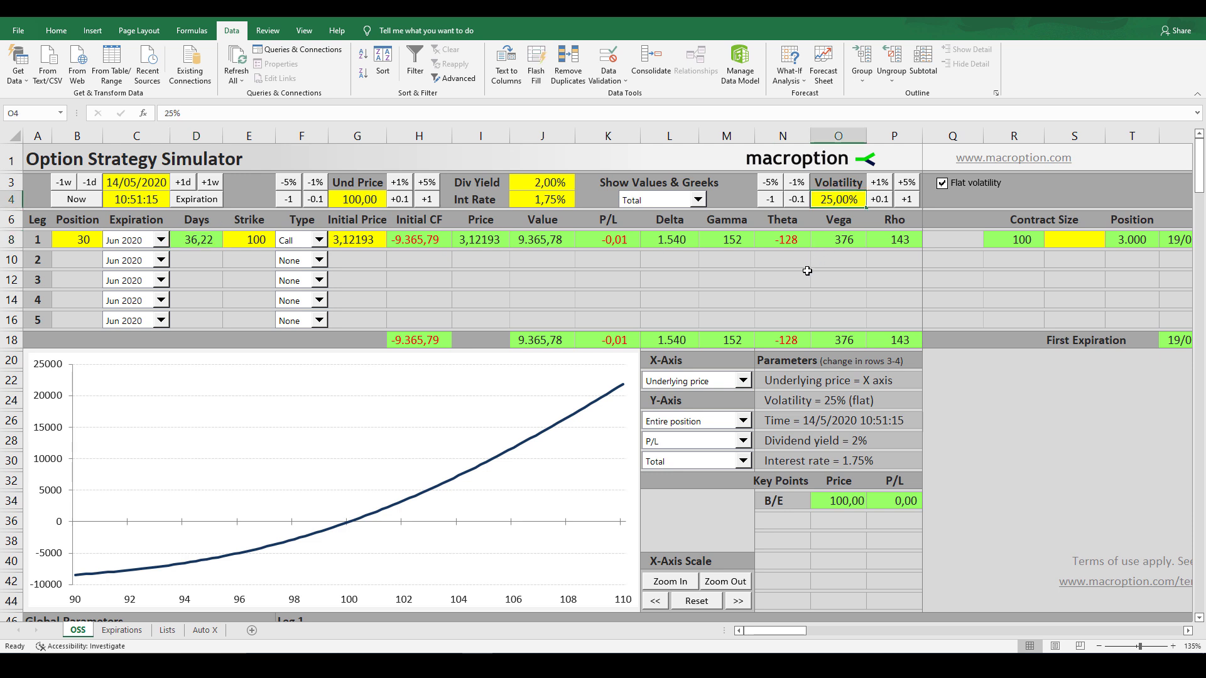
pyautogui.click(678, 337)
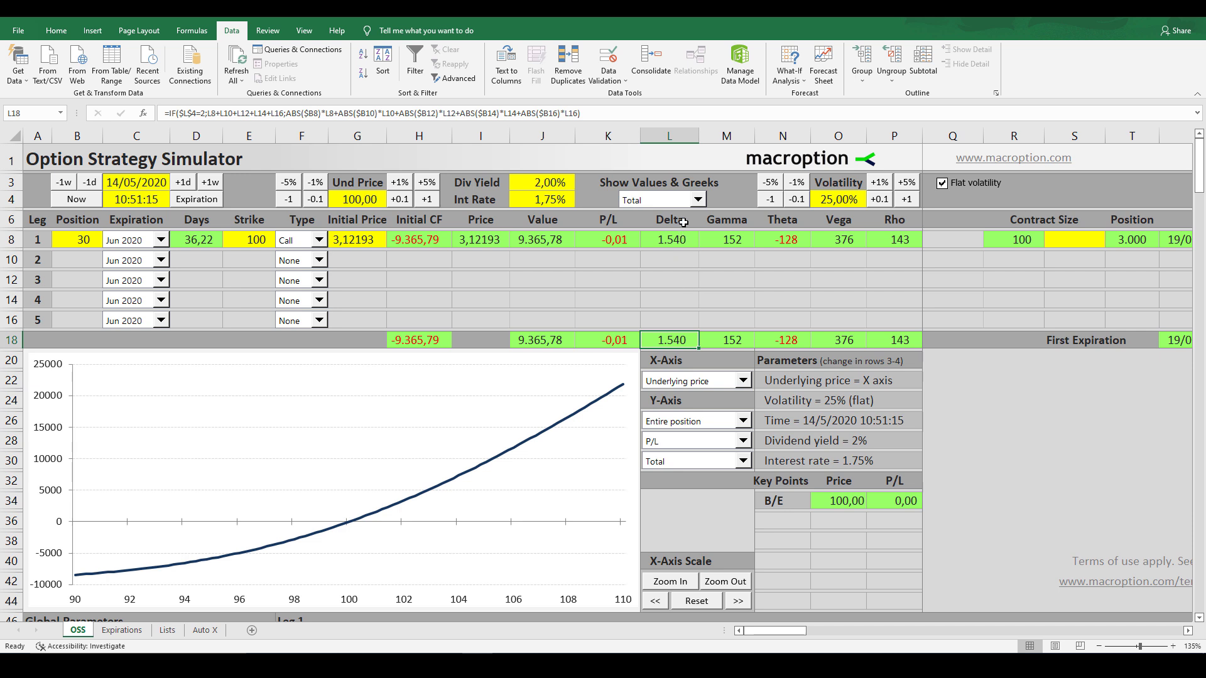
pyautogui.moveTo(681, 220); pyautogui.dragTo(690, 342)
pyautogui.click(737, 300)
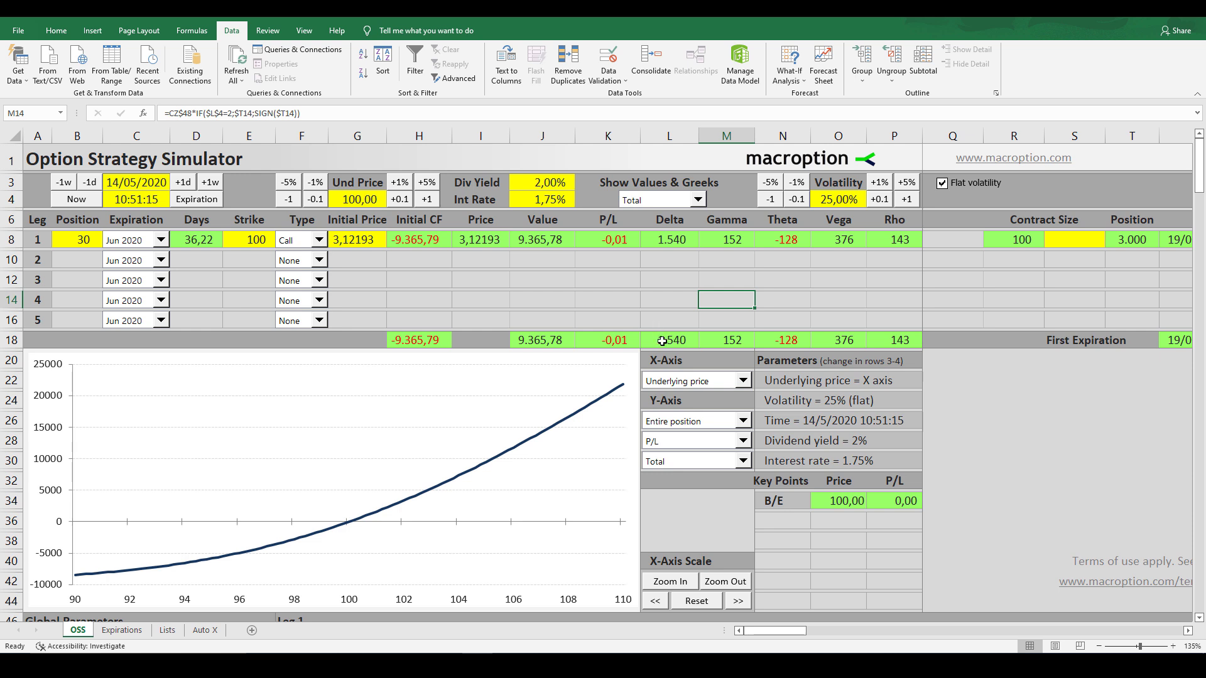
# Set leg 2's Type in F10 to Stock, then select total Delta L18 under What-If Analysis
pyautogui.click(407, 304)
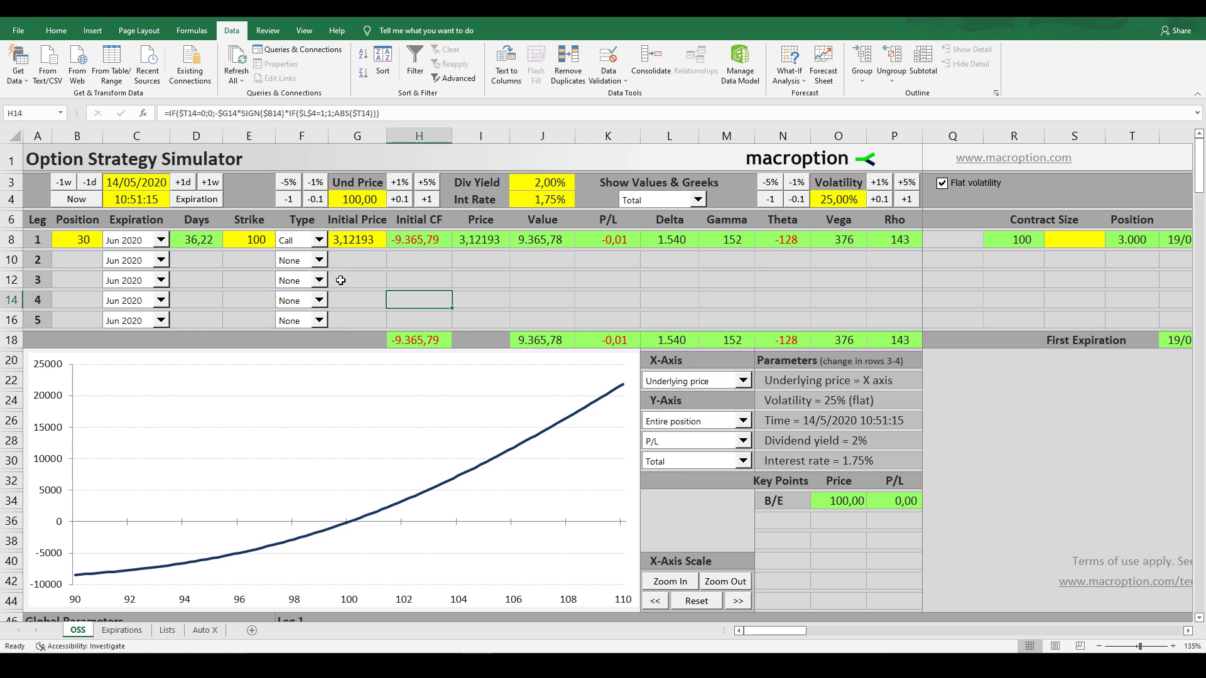
pyautogui.click(319, 260)
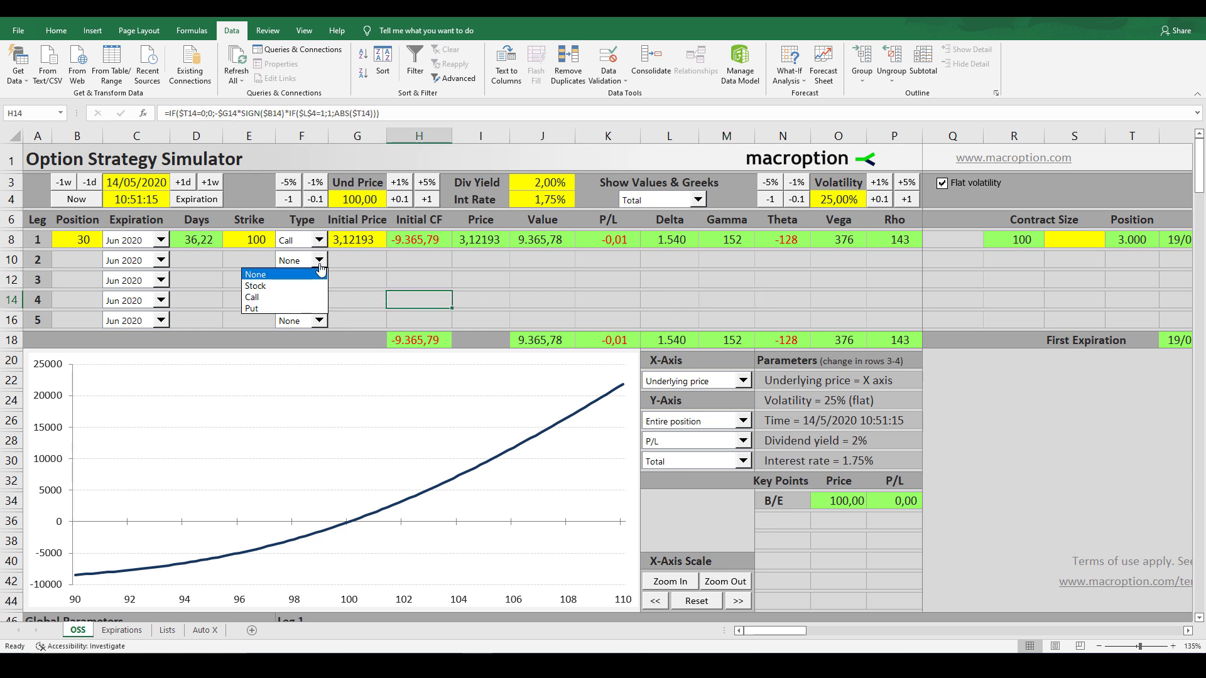
pyautogui.click(300, 286)
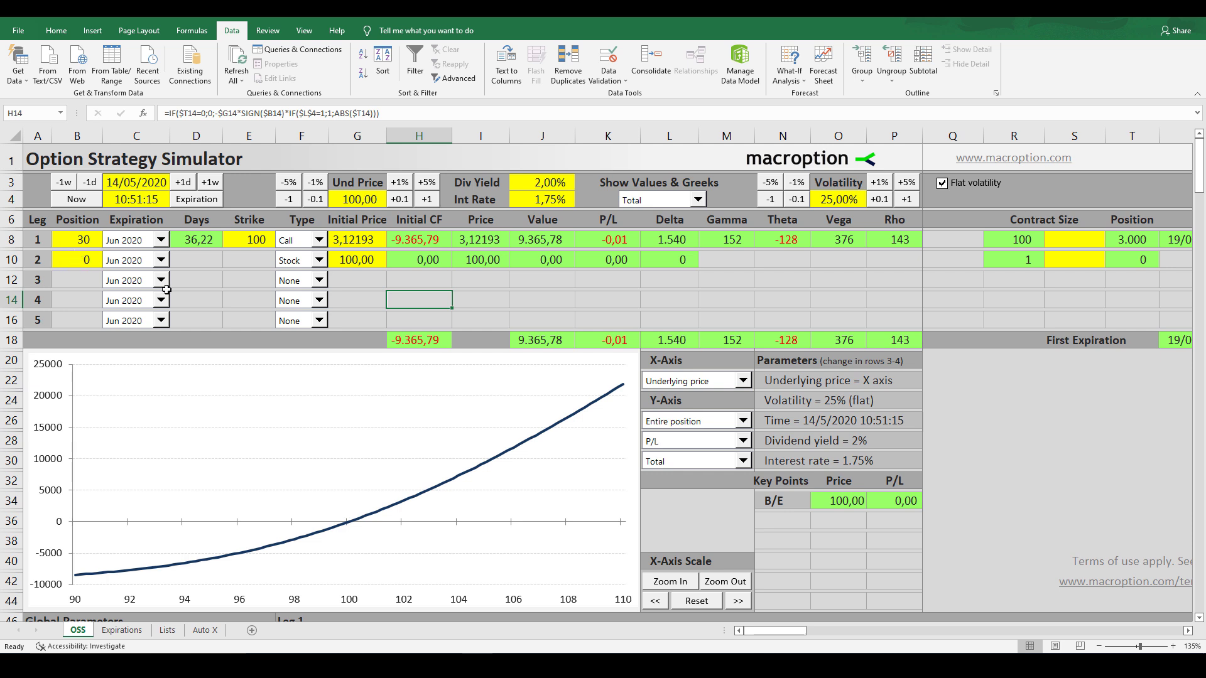
pyautogui.click(671, 340)
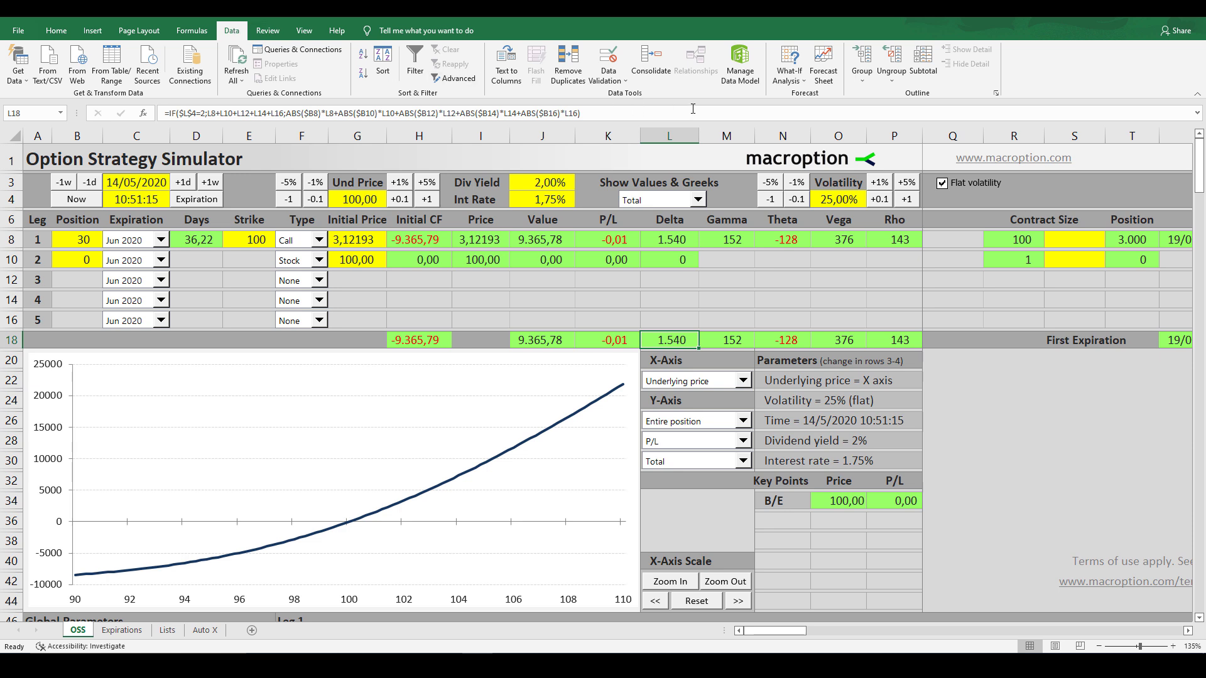
pyautogui.click(795, 82)
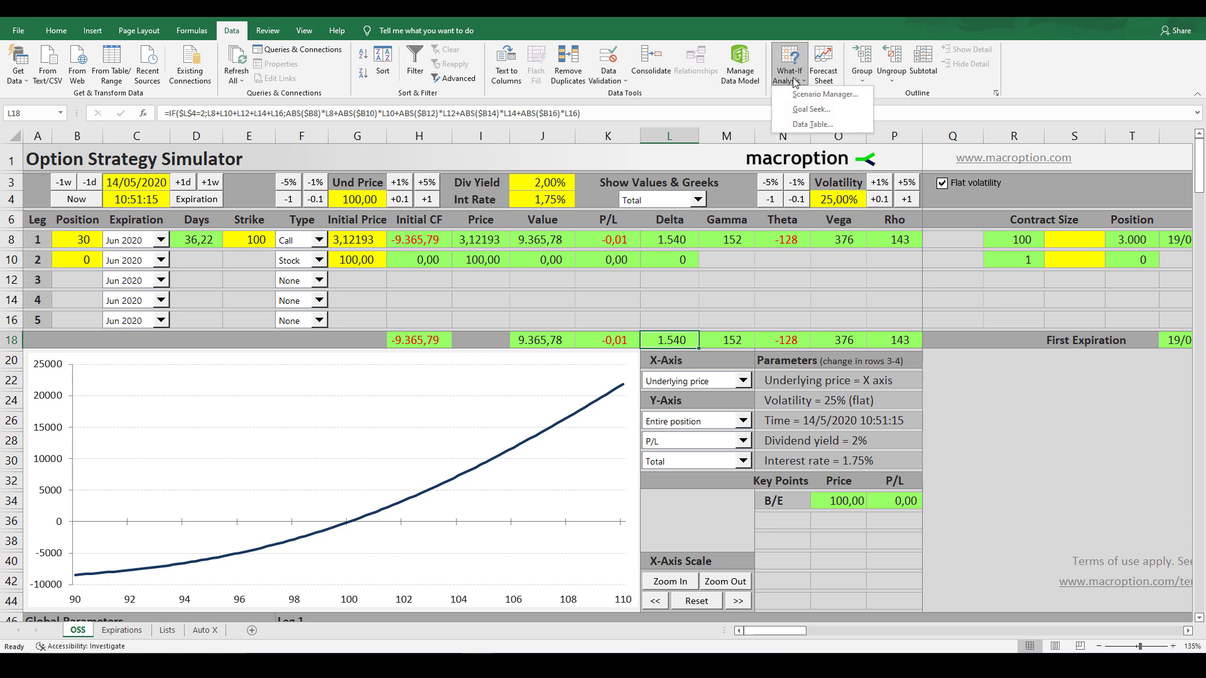
# Goal Seek L18 to 0 by changing B10, making leg 2 a -1.540 stock position
pyautogui.click(832, 108)
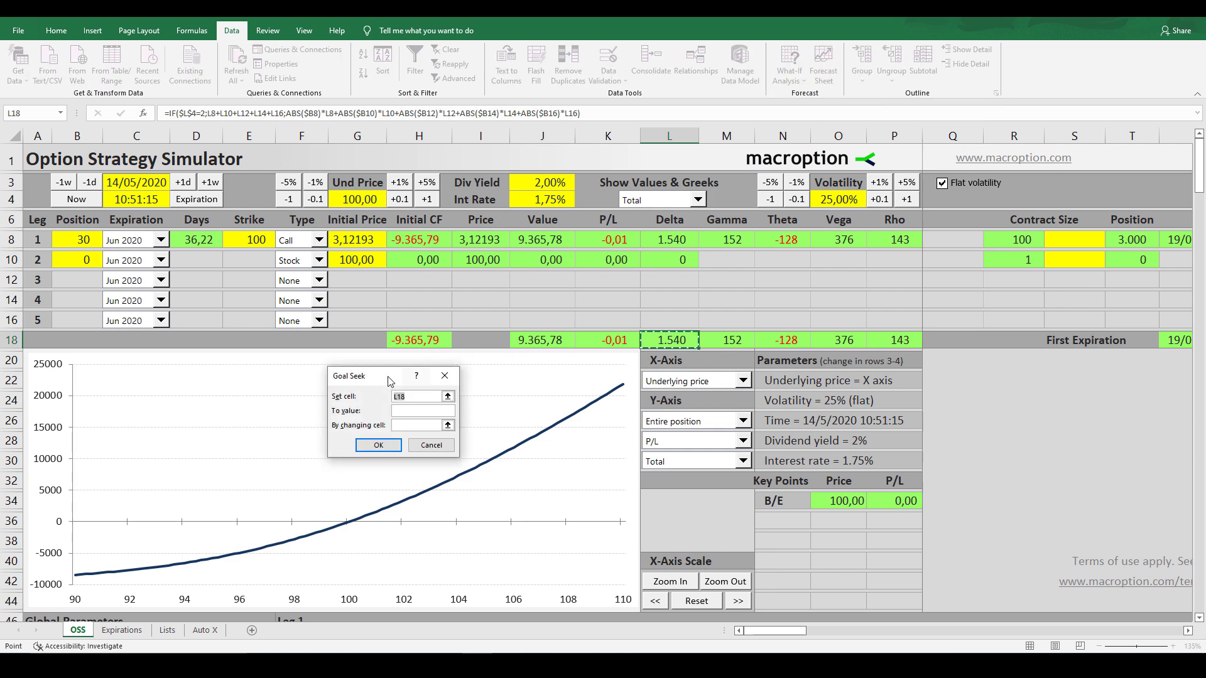
pyautogui.moveTo(385, 374); pyautogui.dragTo(509, 370)
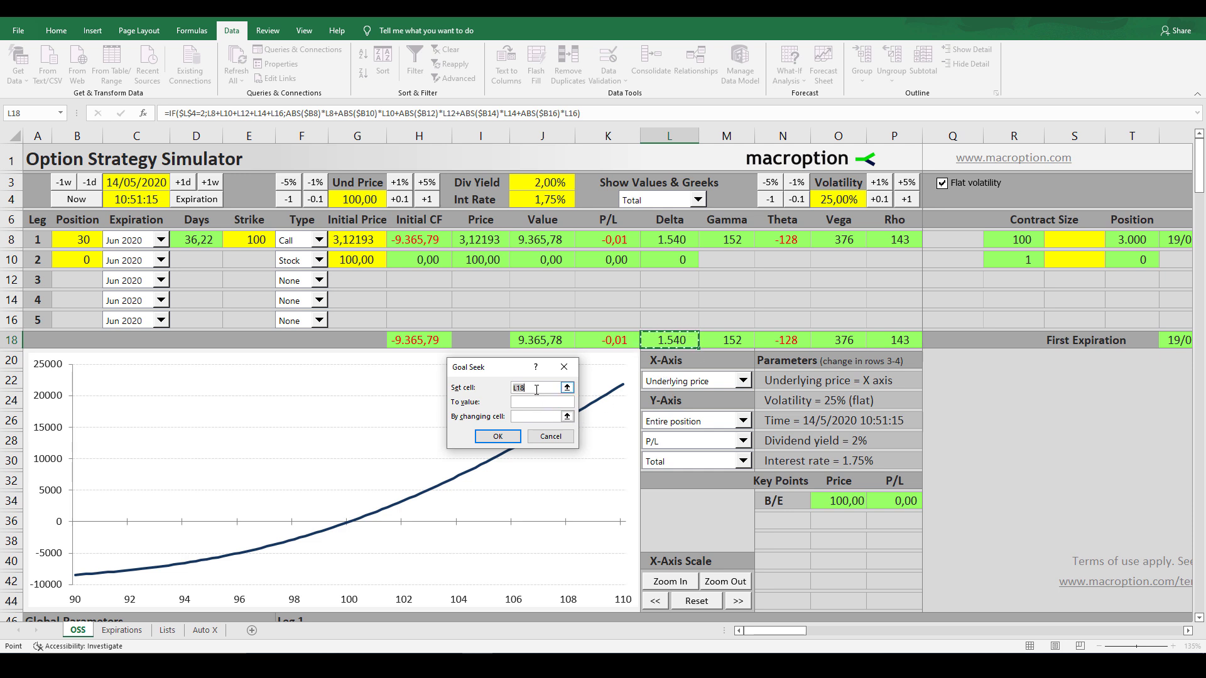
pyautogui.click(537, 389)
pyautogui.click(539, 403)
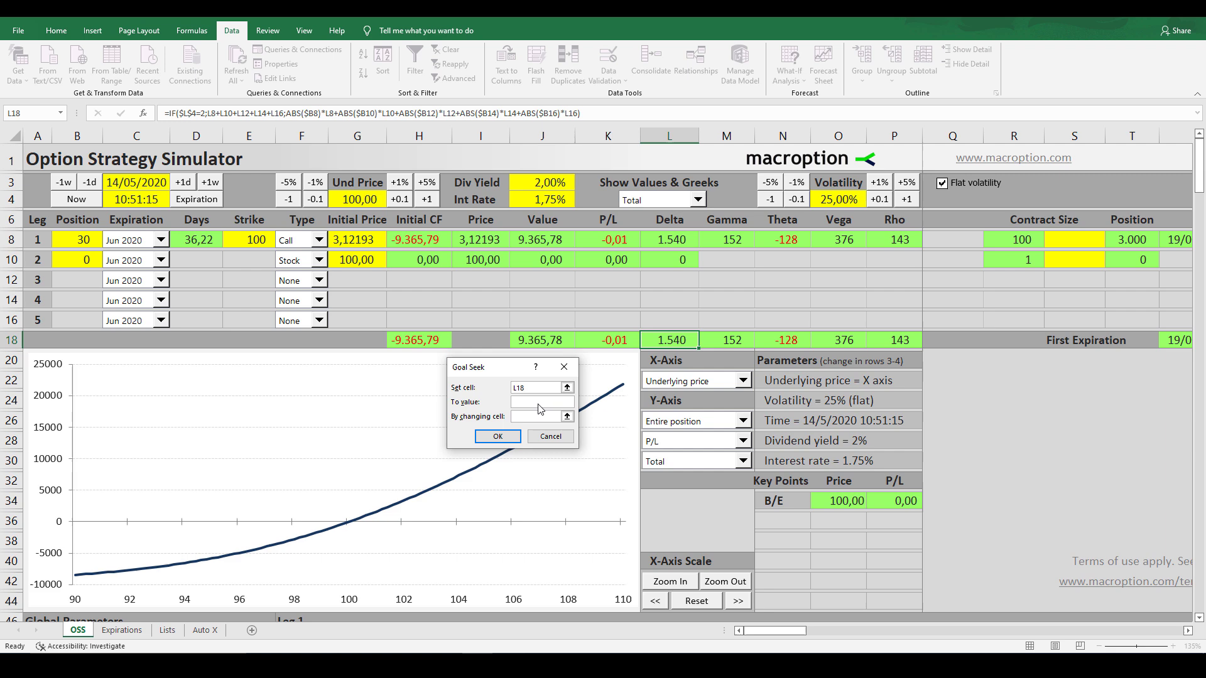
pyautogui.write('0')
pyautogui.click(532, 417)
pyautogui.click(534, 414)
pyautogui.click(80, 259)
pyautogui.click(497, 436)
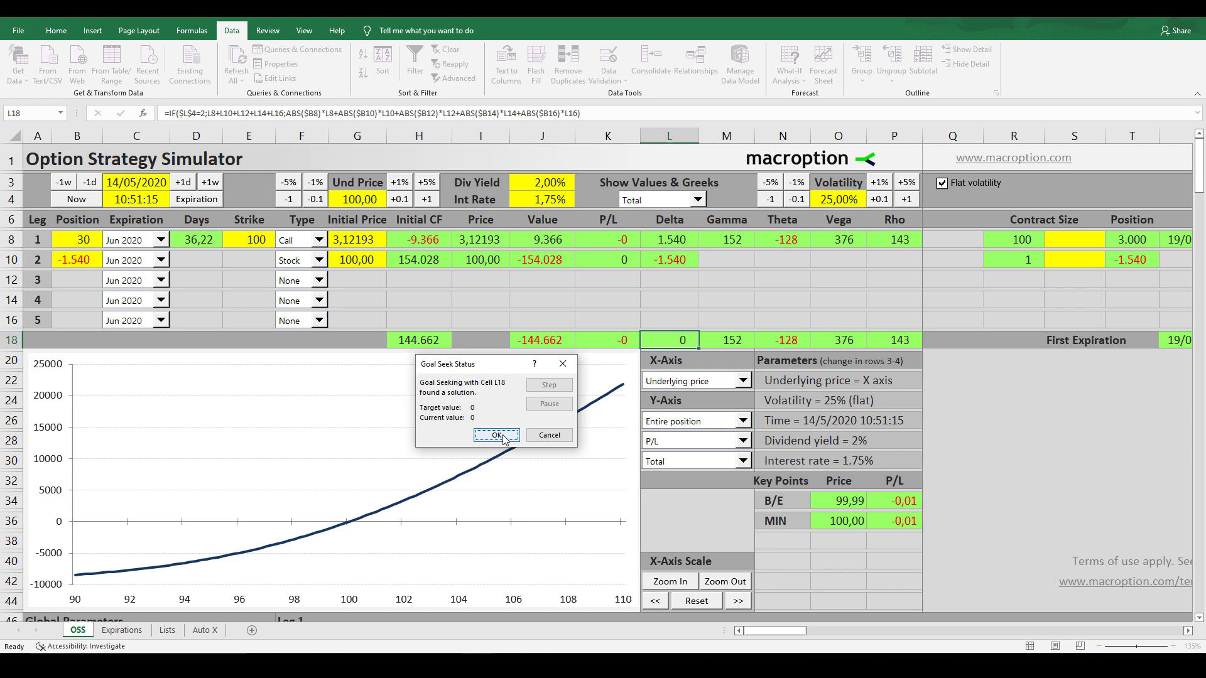
# Keep the Goal Seek solution and review the Delta column down to the zeroed total in L18
pyautogui.click(496, 435)
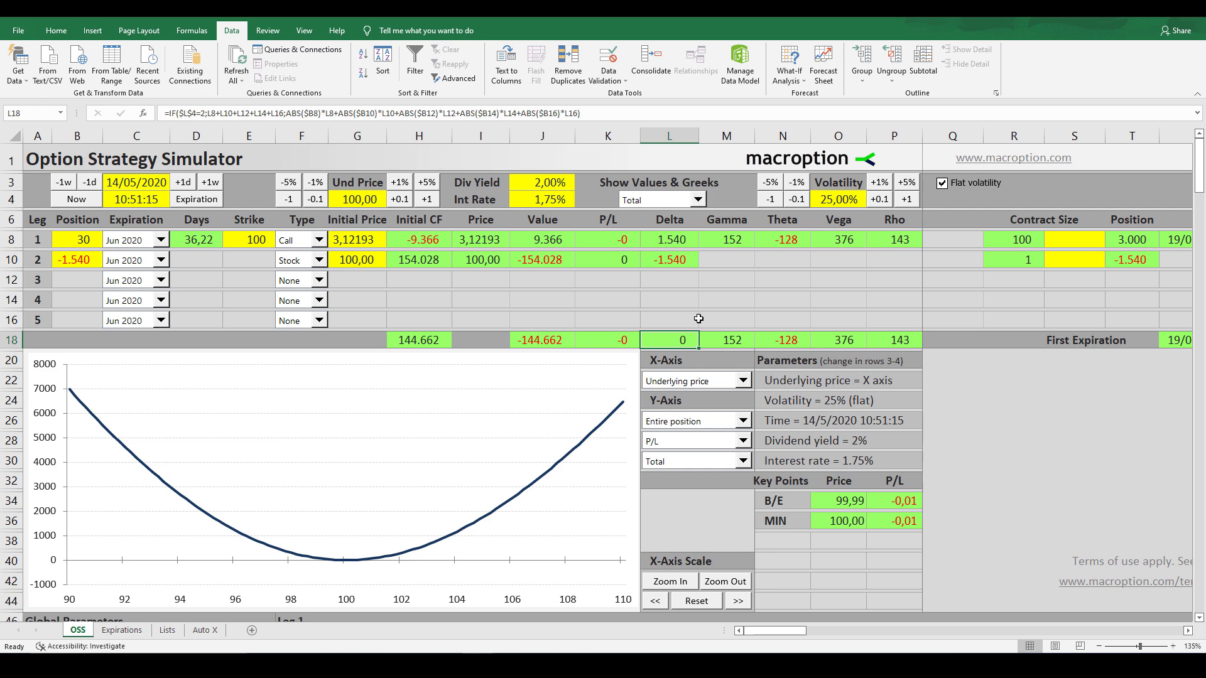
pyautogui.moveTo(671, 220); pyautogui.dragTo(671, 329)
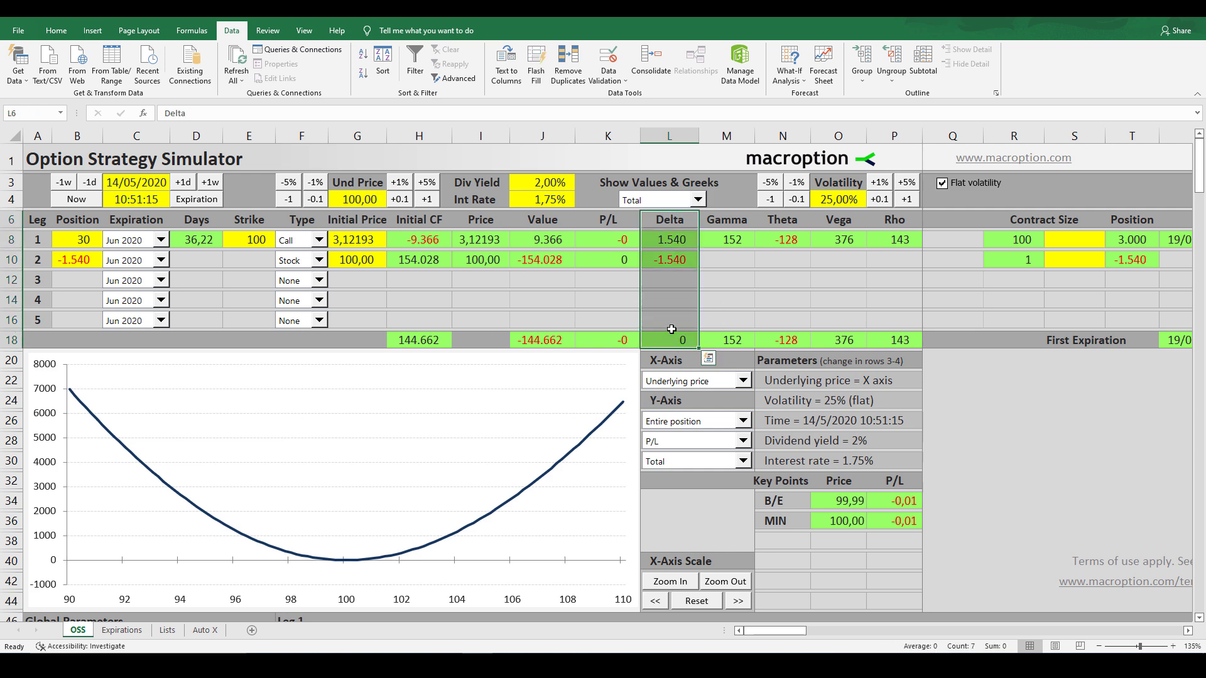
pyautogui.click(660, 340)
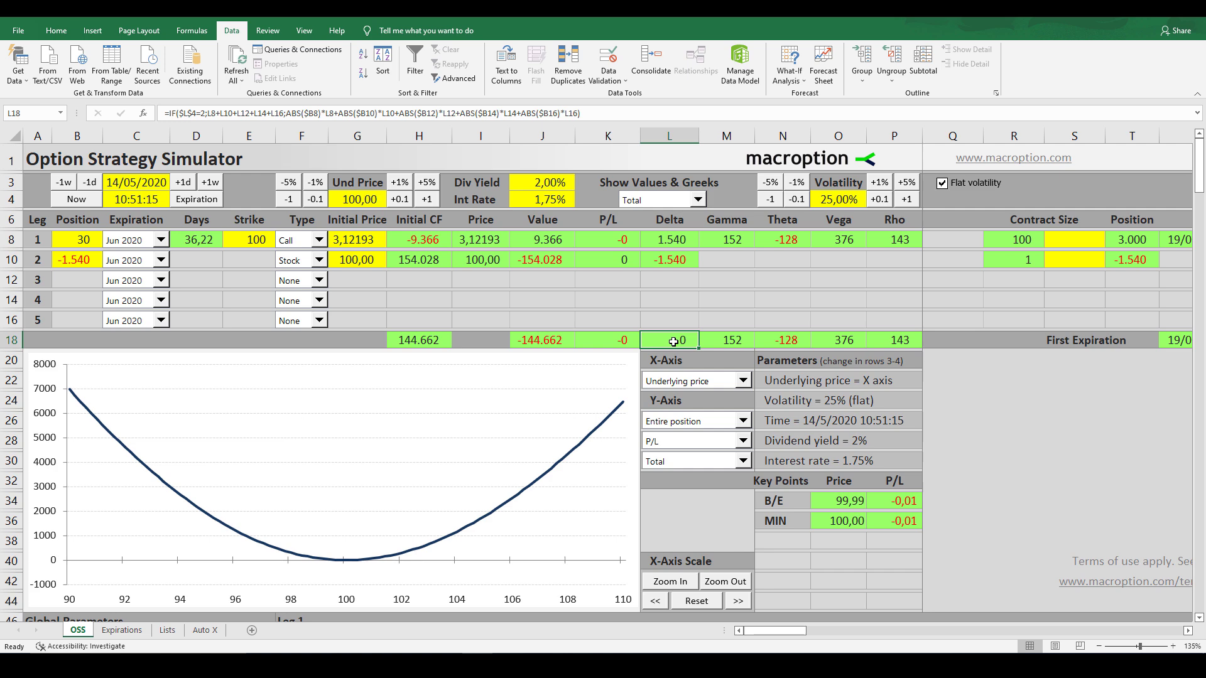
pyautogui.click(360, 200)
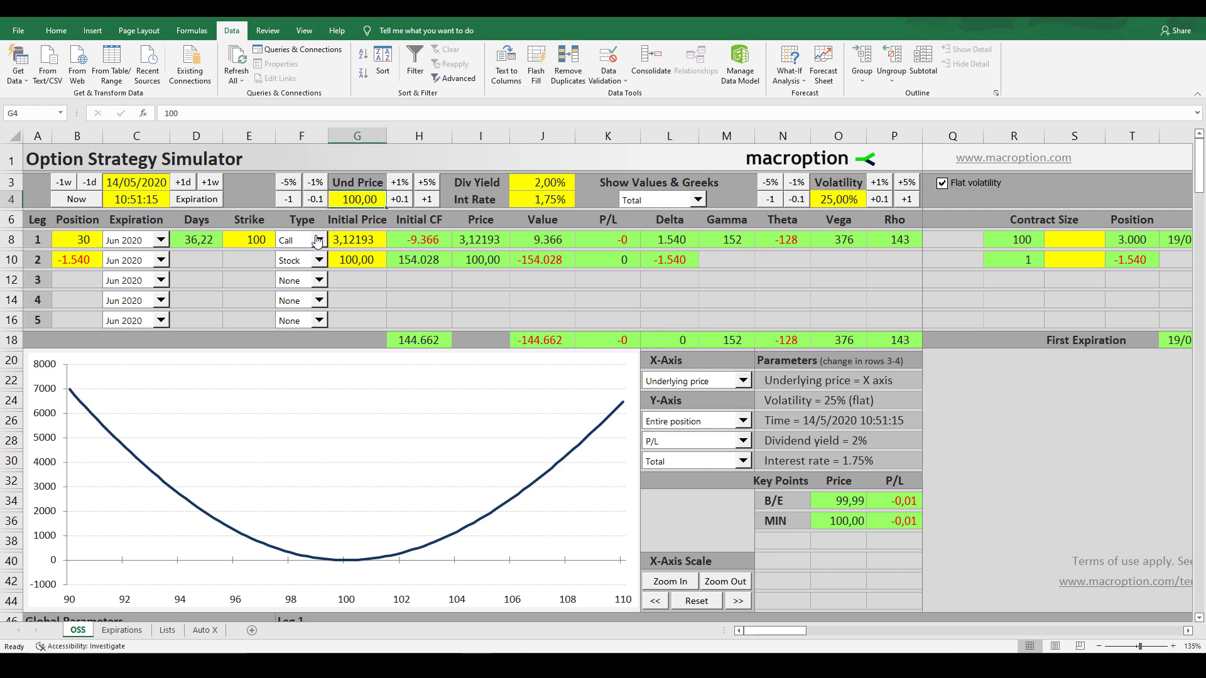
pyautogui.click(662, 340)
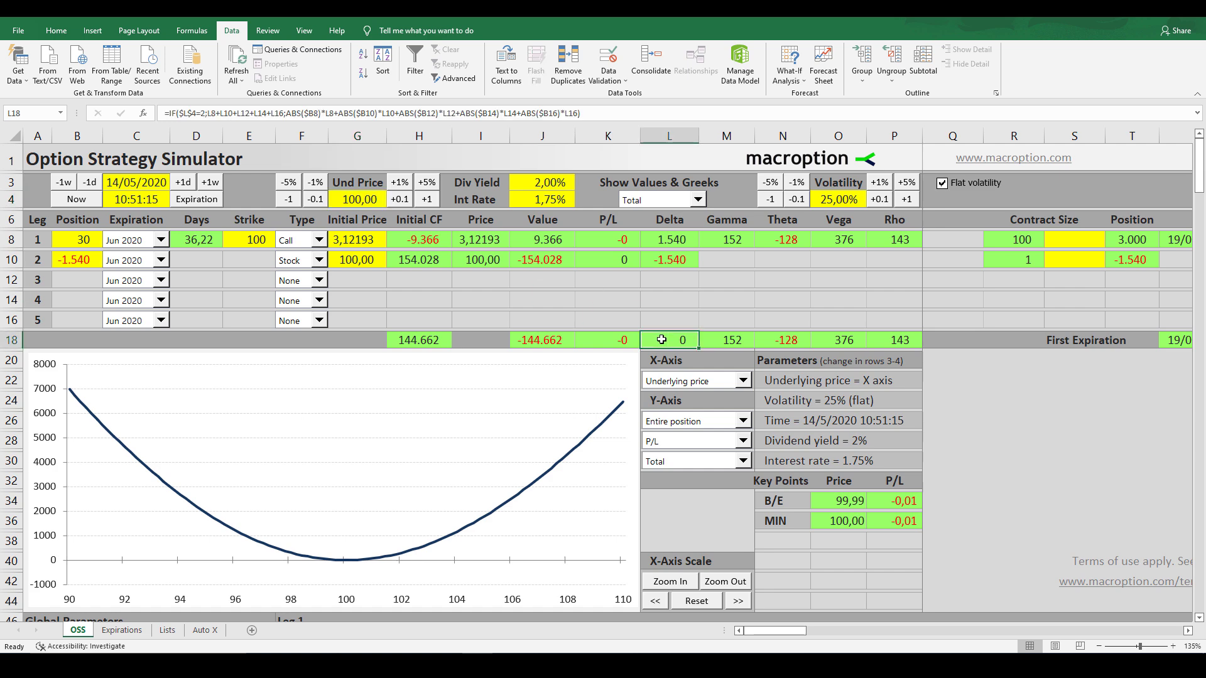
pyautogui.moveTo(604, 221); pyautogui.dragTo(606, 340)
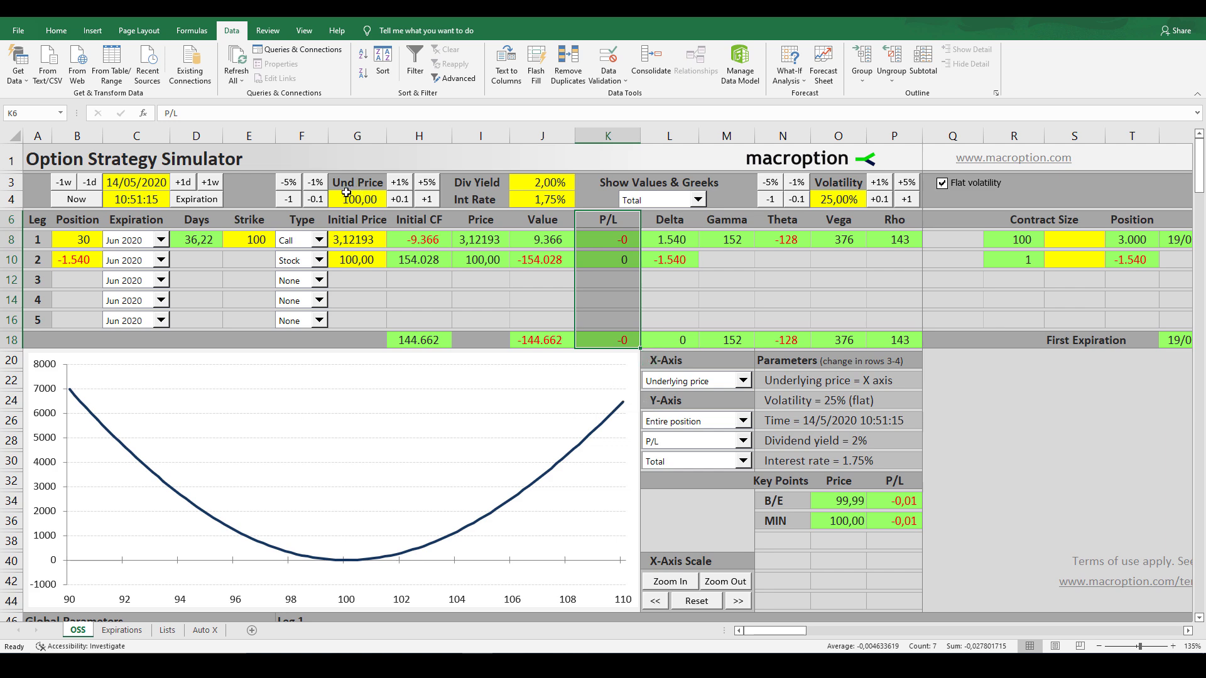
pyautogui.click(610, 338)
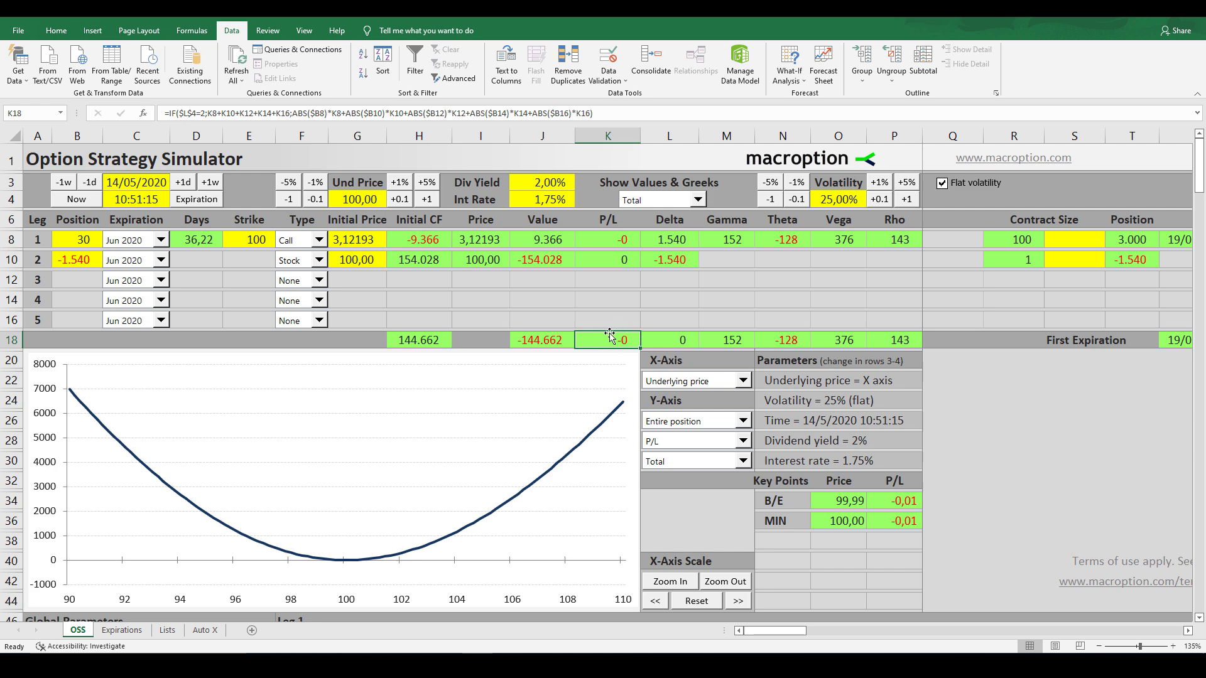
pyautogui.click(365, 203)
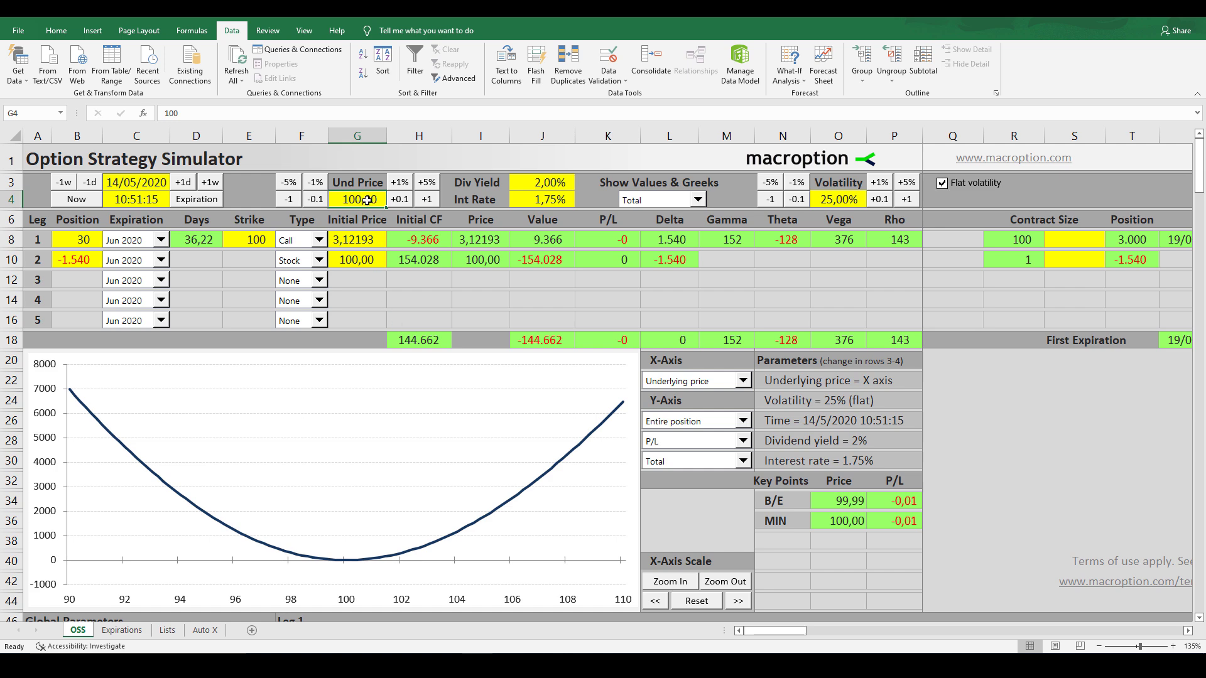
# Enter 105 as the underlying price and check the P/L column total of 1.793 in K18
pyautogui.write('10')
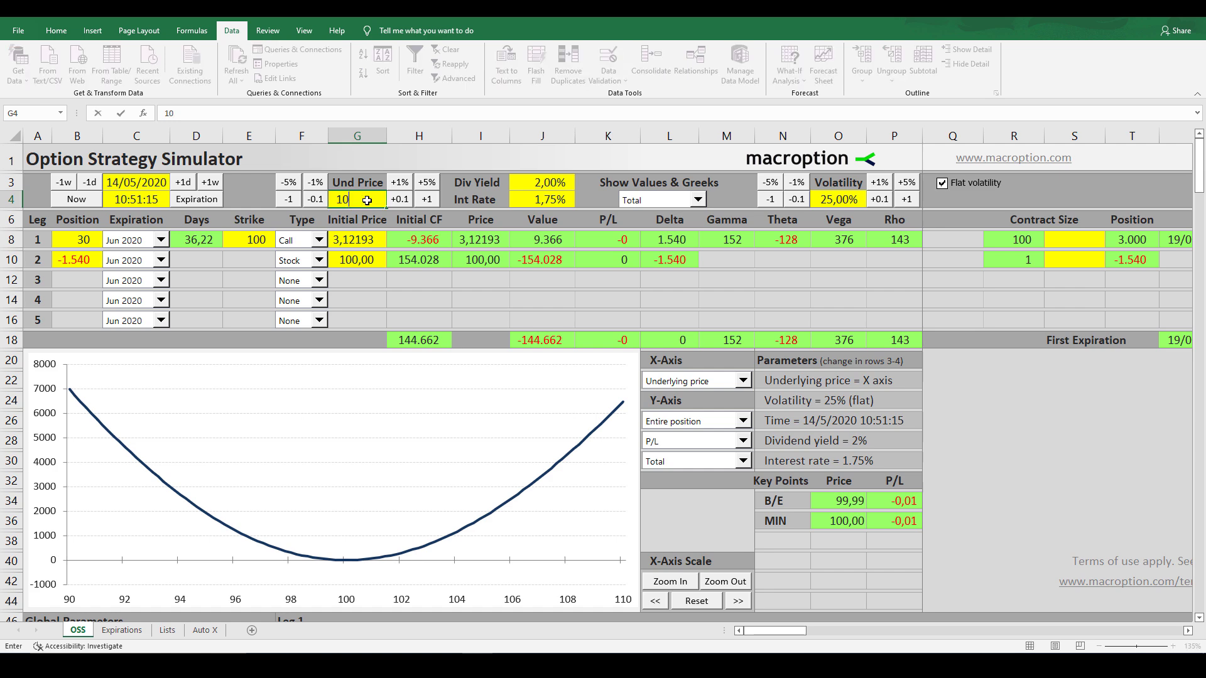
pyautogui.write('5')
pyautogui.press('Return')
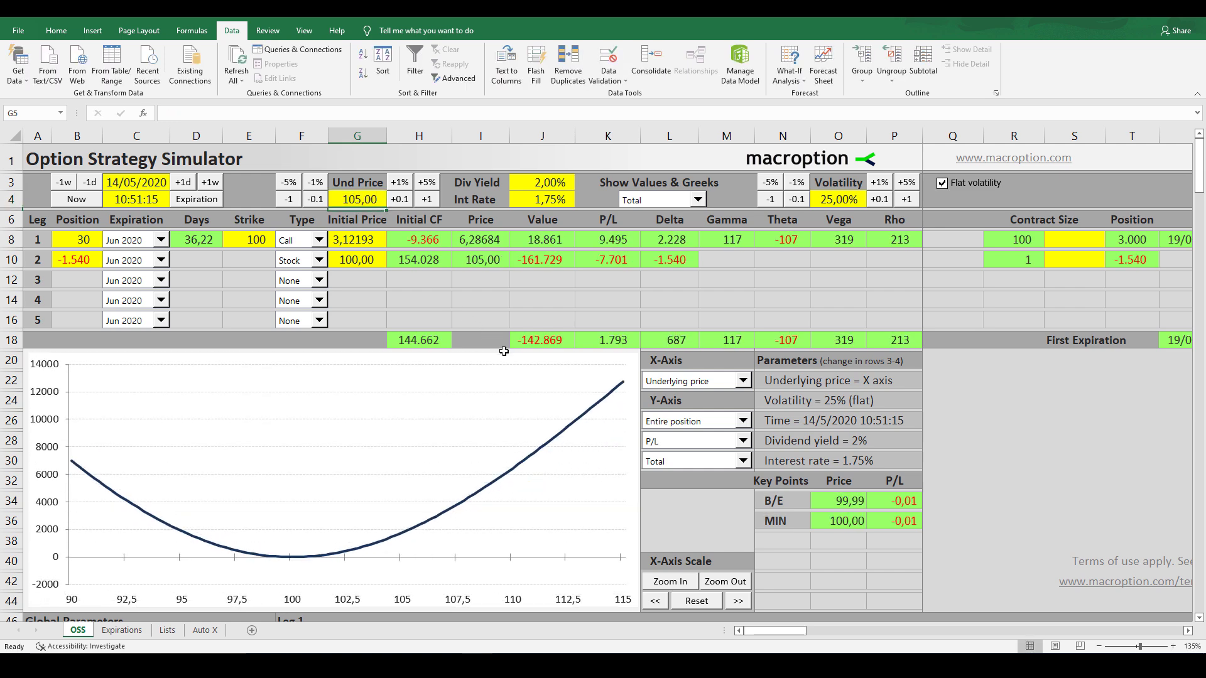
pyautogui.moveTo(608, 221); pyautogui.dragTo(621, 340)
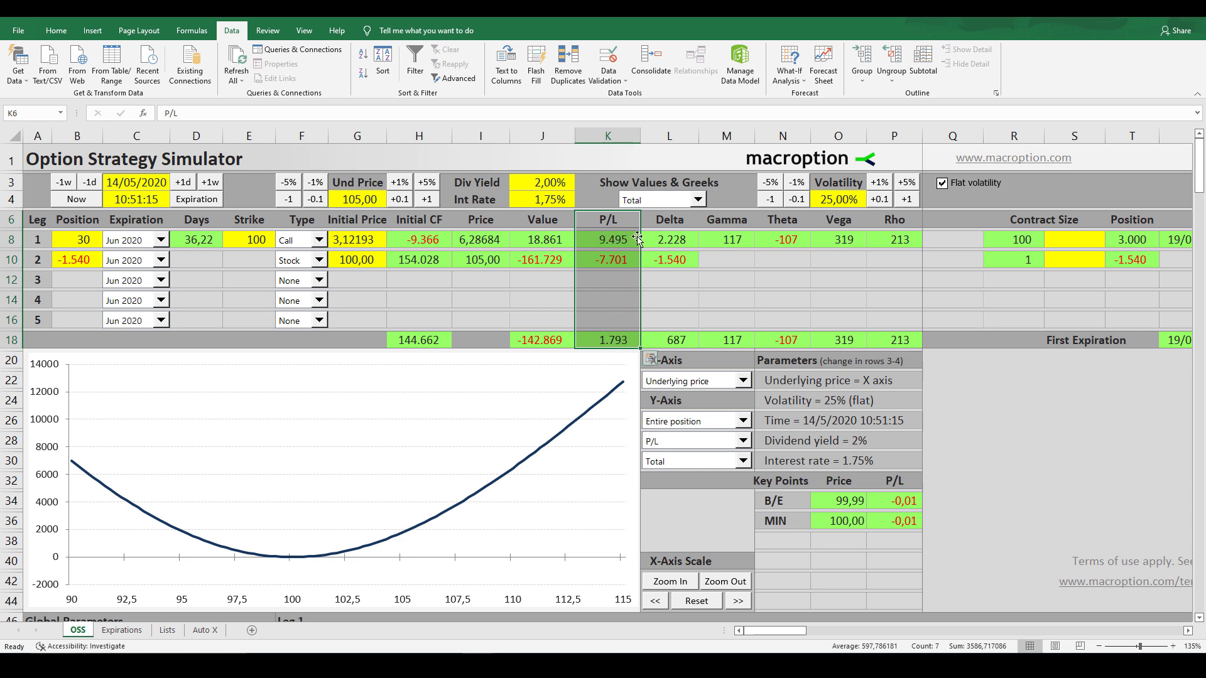
pyautogui.click(612, 338)
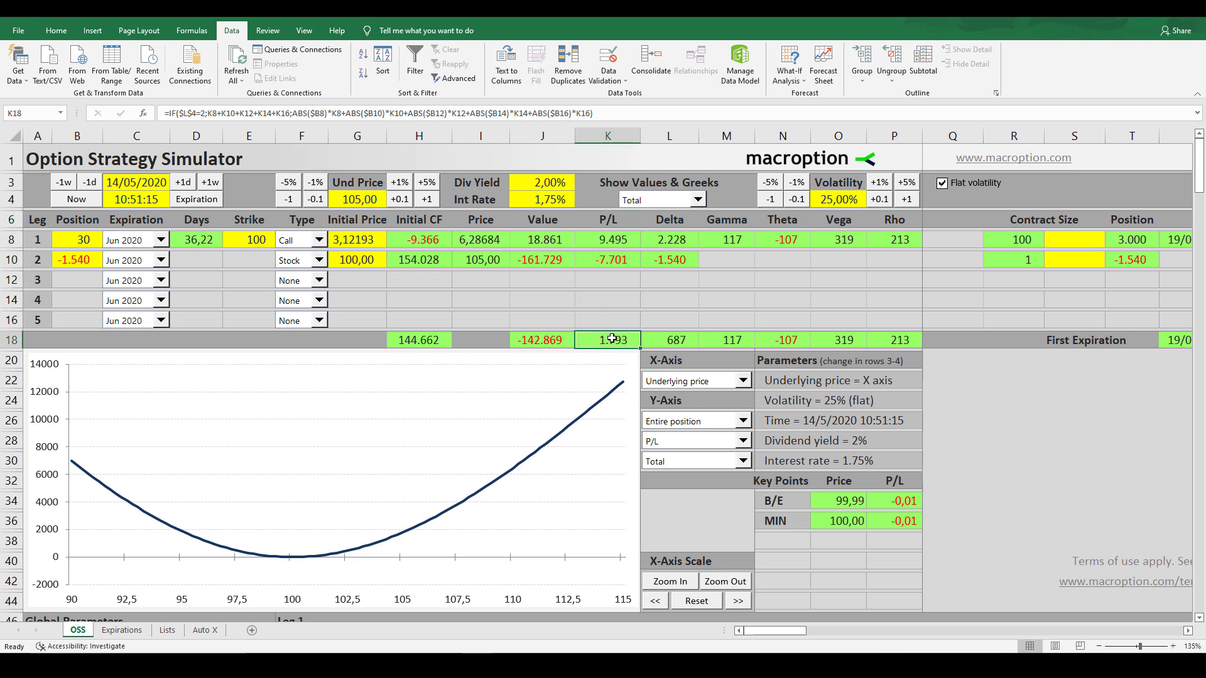
# Reset G4 to 100, then enter 95 and check the K18 P/L total of 1.877
pyautogui.click(372, 198)
pyautogui.write('100')
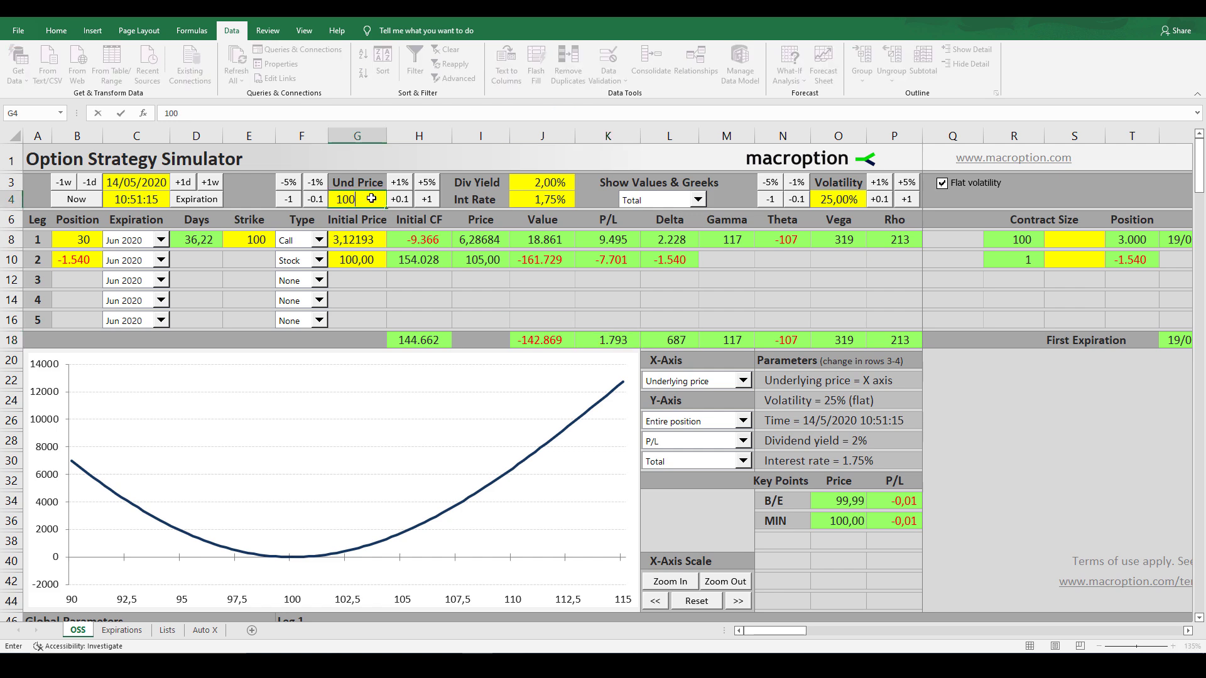
pyautogui.press('Return')
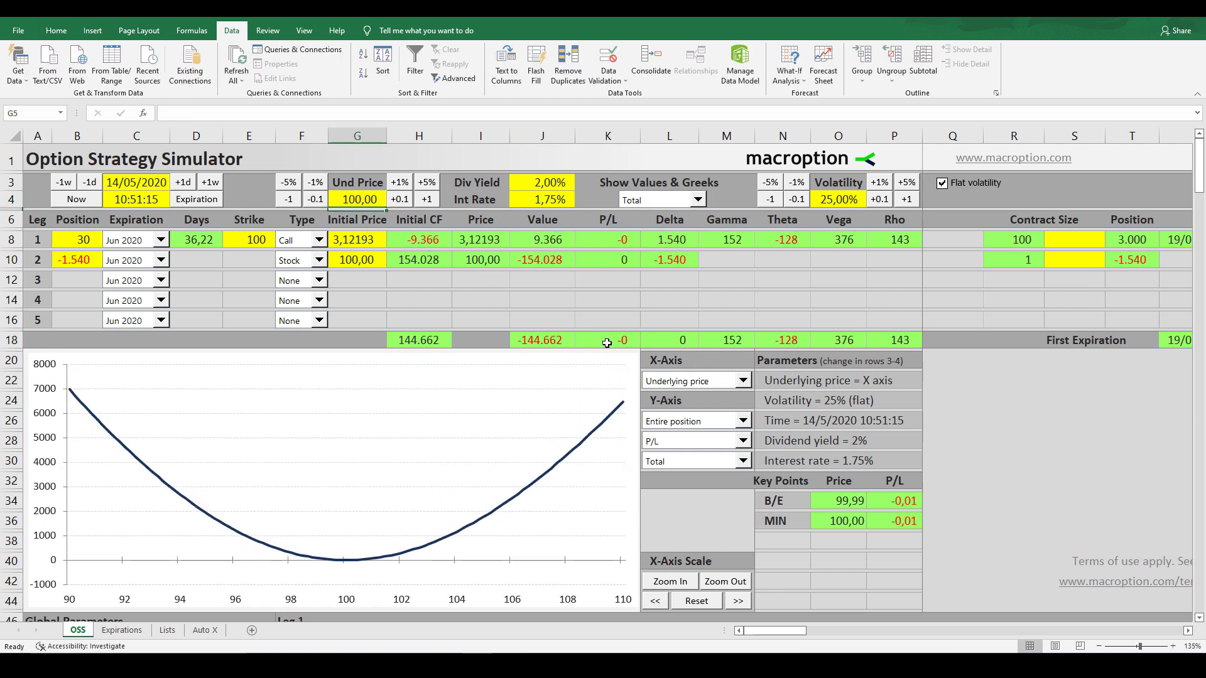
pyautogui.click(376, 199)
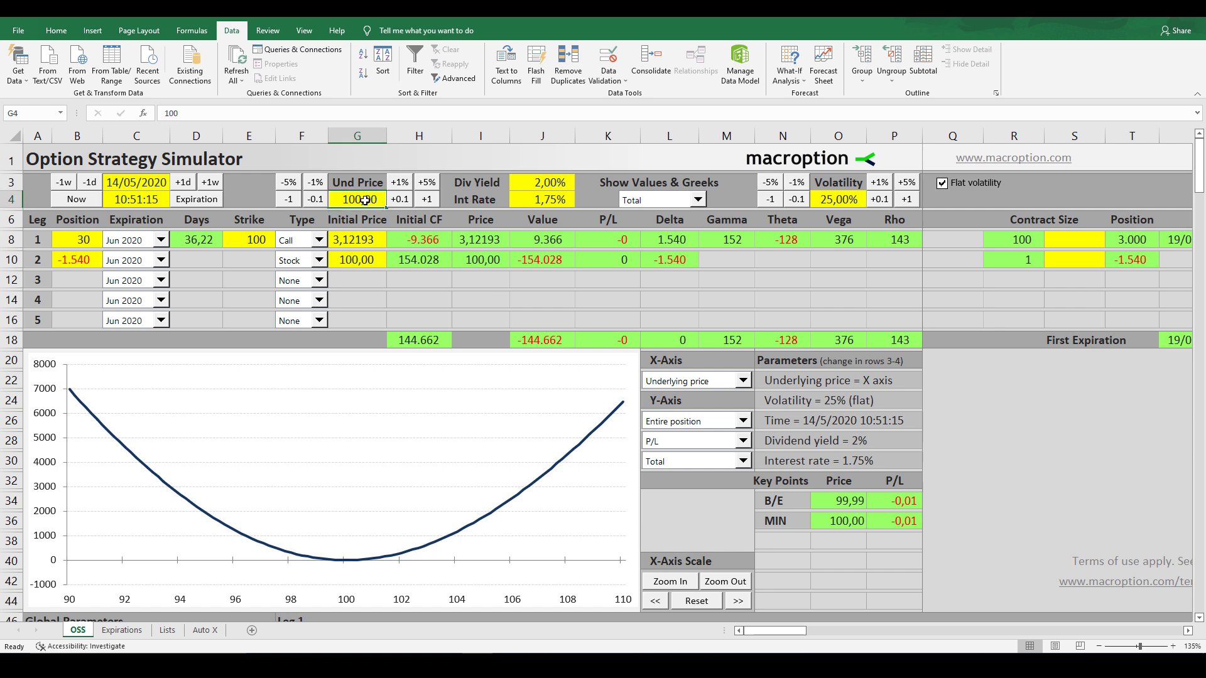
pyautogui.write('95')
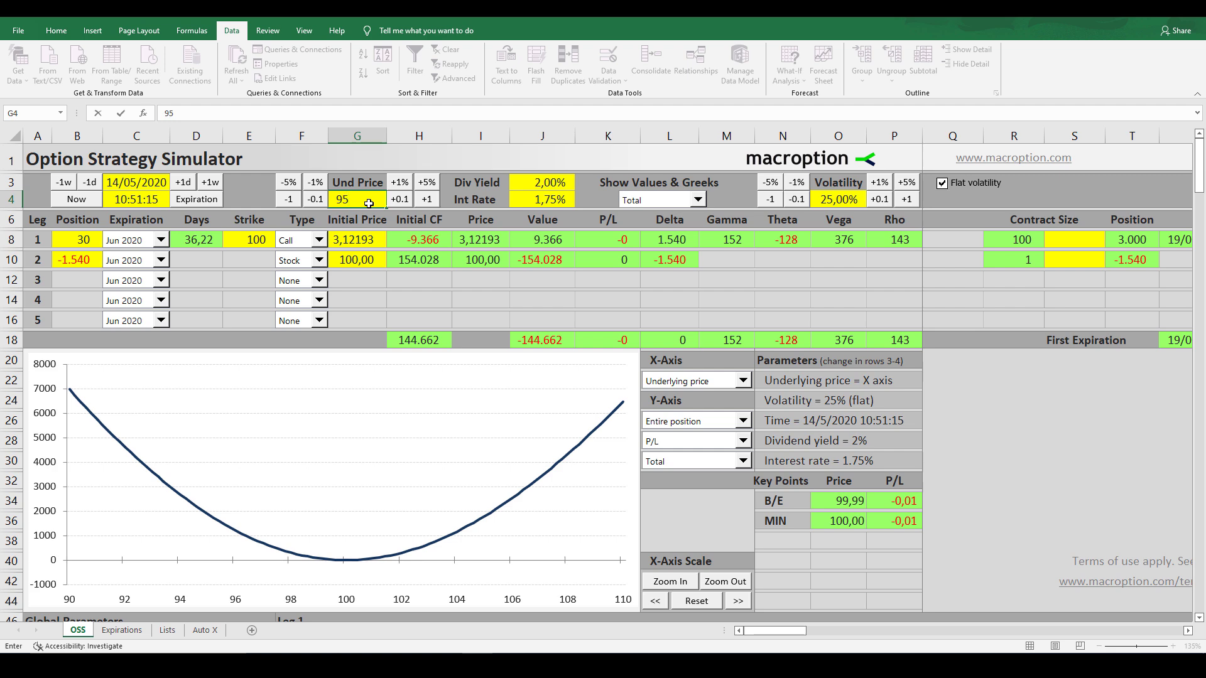
pyautogui.press('Return')
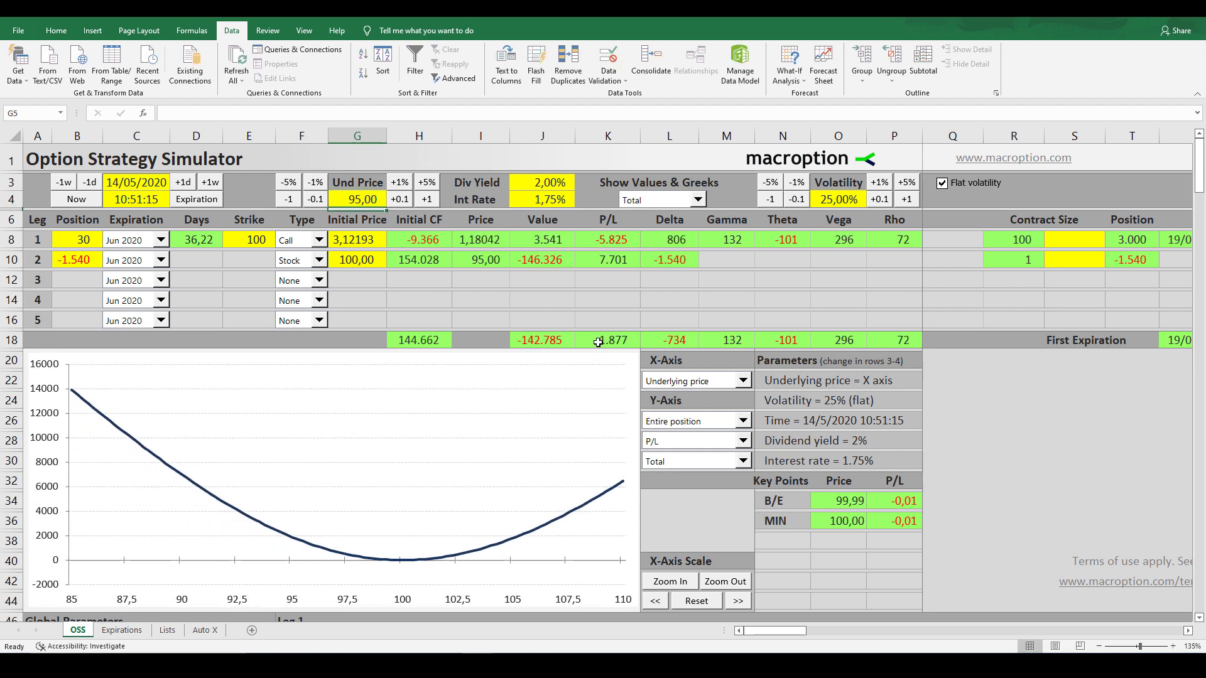
pyautogui.moveTo(611, 218); pyautogui.dragTo(619, 342)
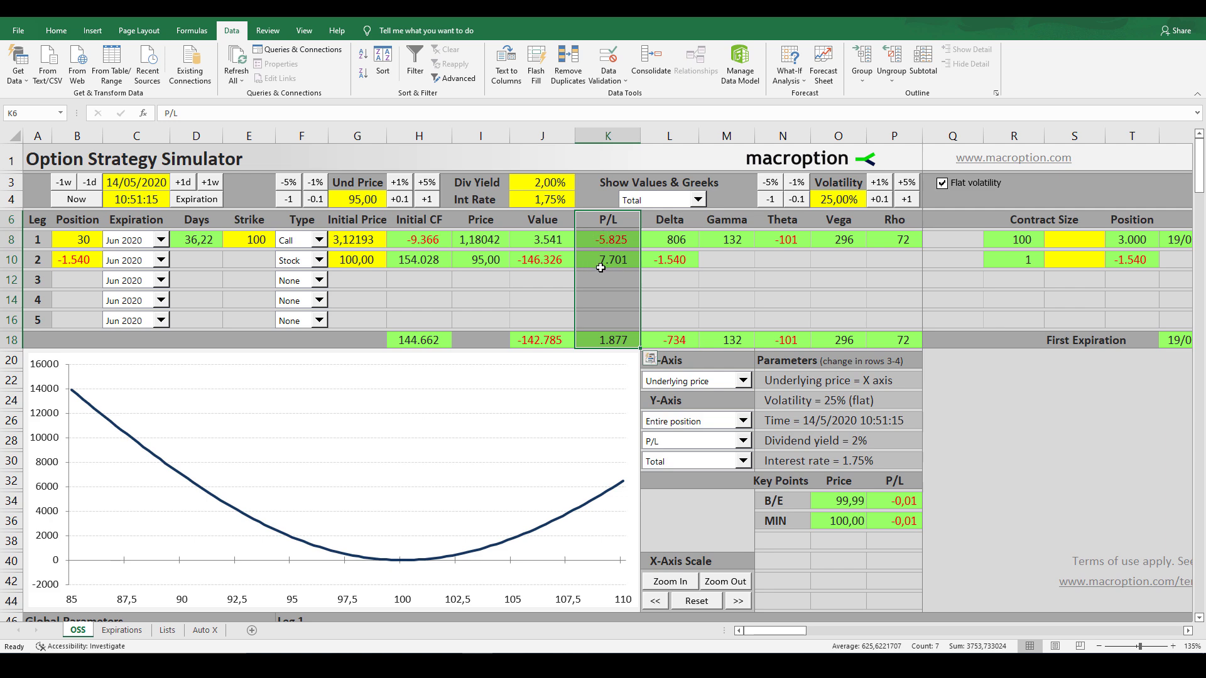
pyautogui.click(608, 339)
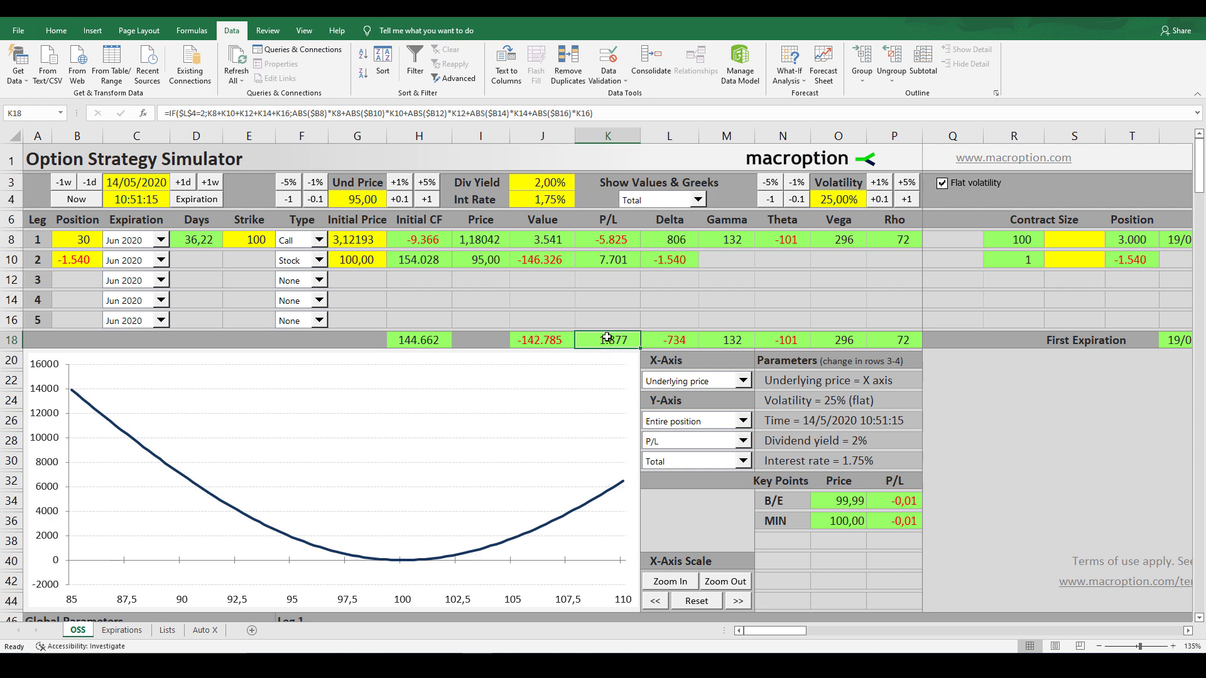
# Enter 100 in G4 so the hedged total P/L returns to -0
pyautogui.click(364, 199)
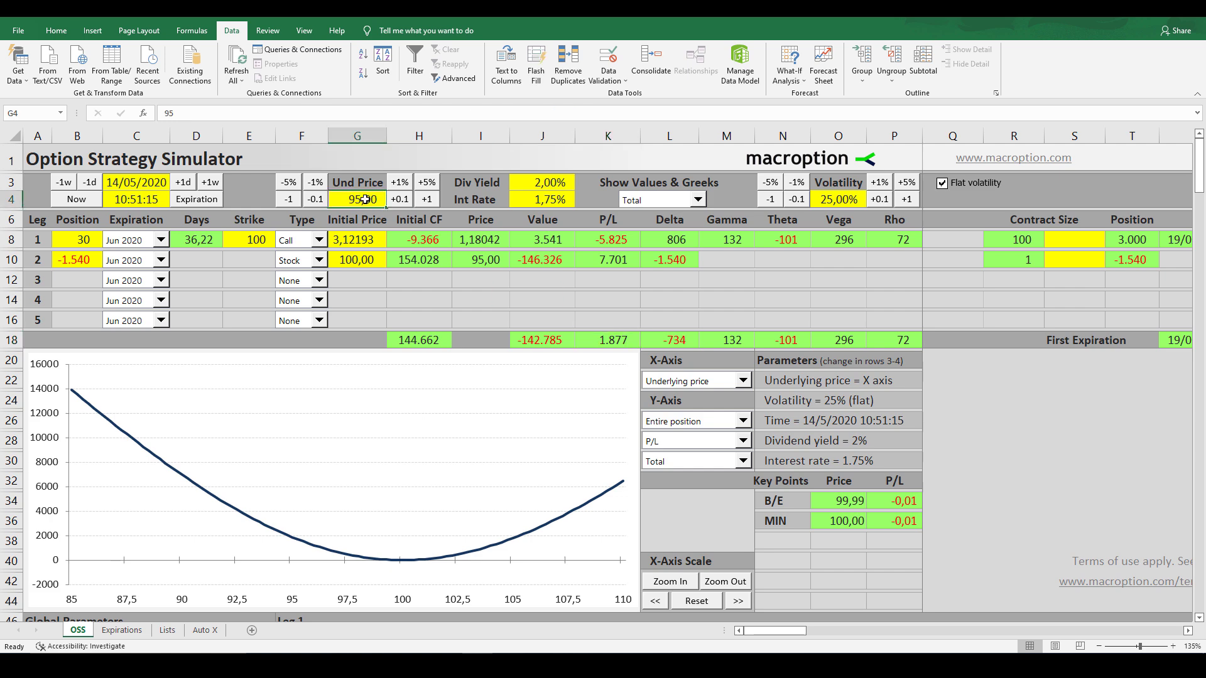
pyautogui.write('100')
pyautogui.press('Return')
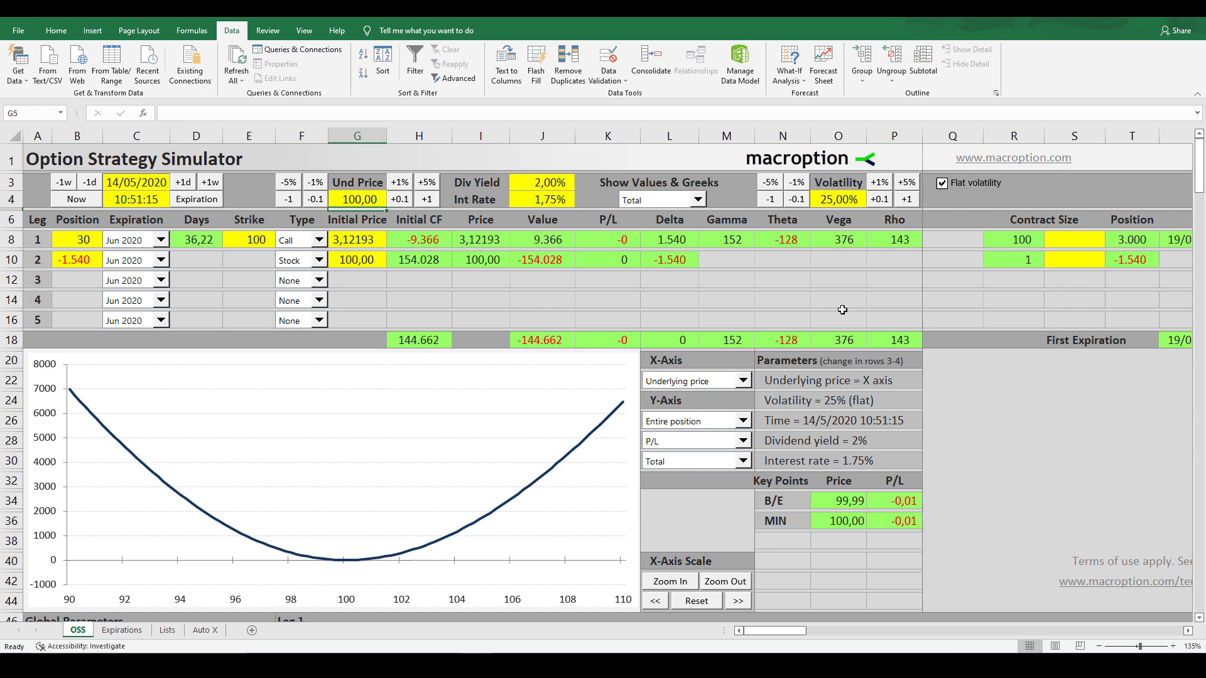
# Set volatility in O4 to 20% and check the total P/L in K18
pyautogui.click(839, 200)
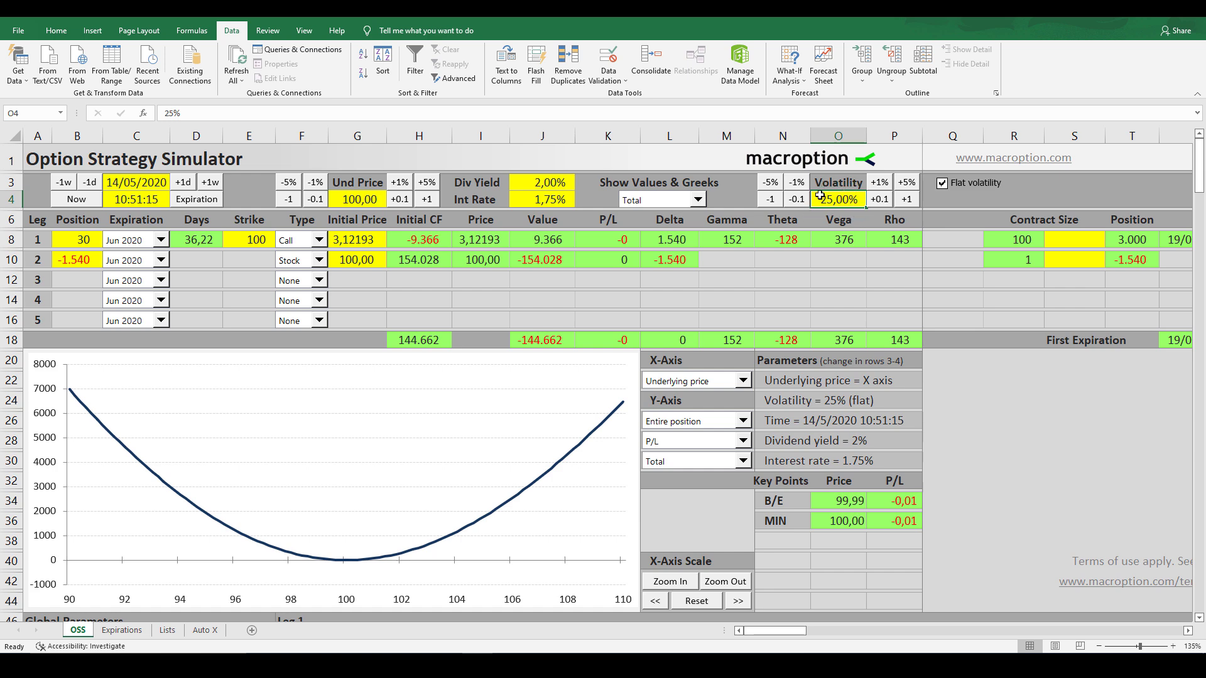
pyautogui.write('20')
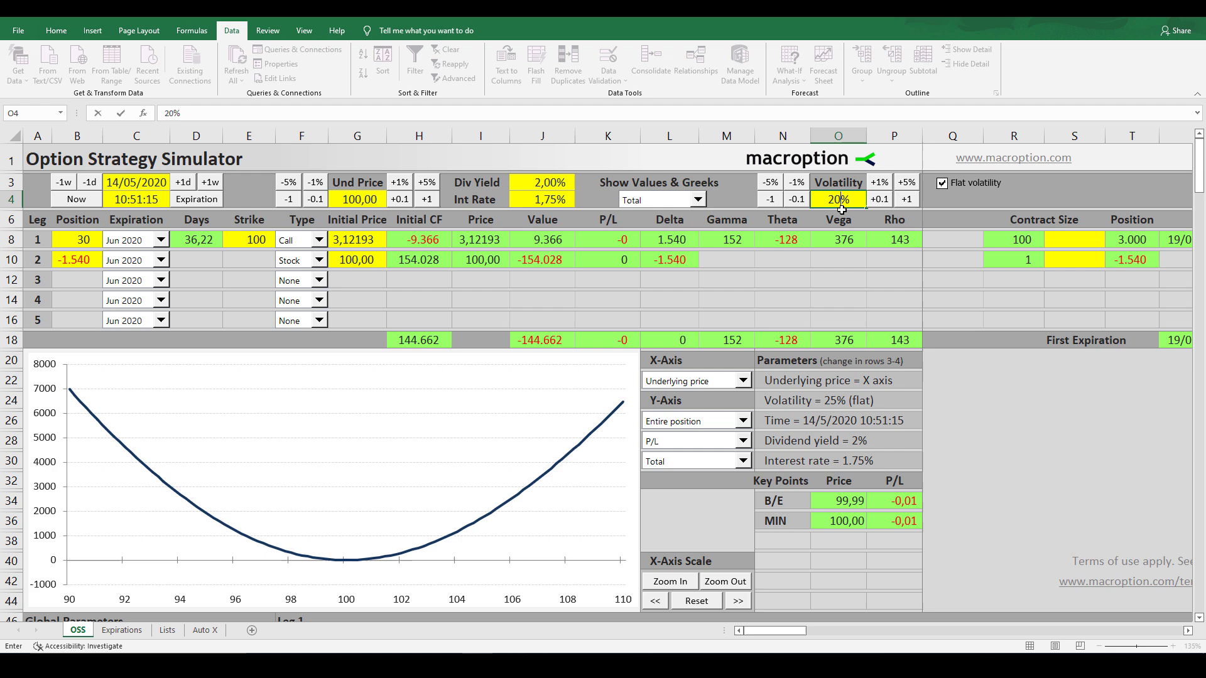
pyautogui.press('Return')
pyautogui.click(612, 343)
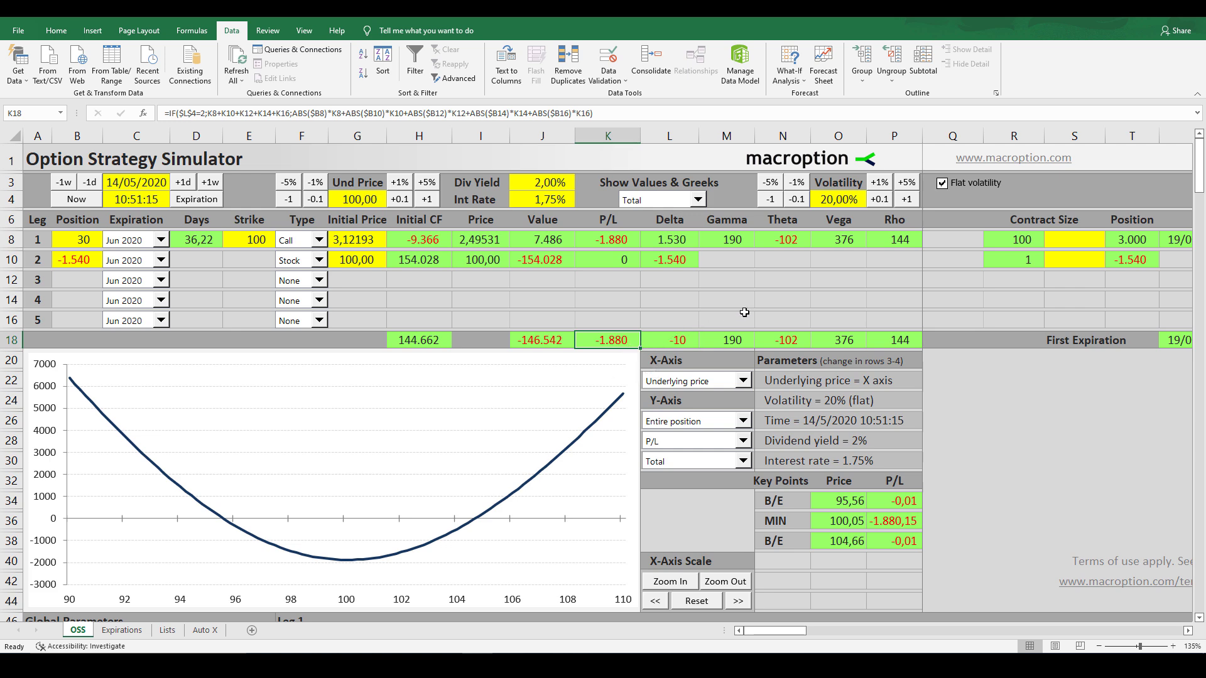
# Set volatility to 30% and review the P/L column total in K18
pyautogui.click(842, 199)
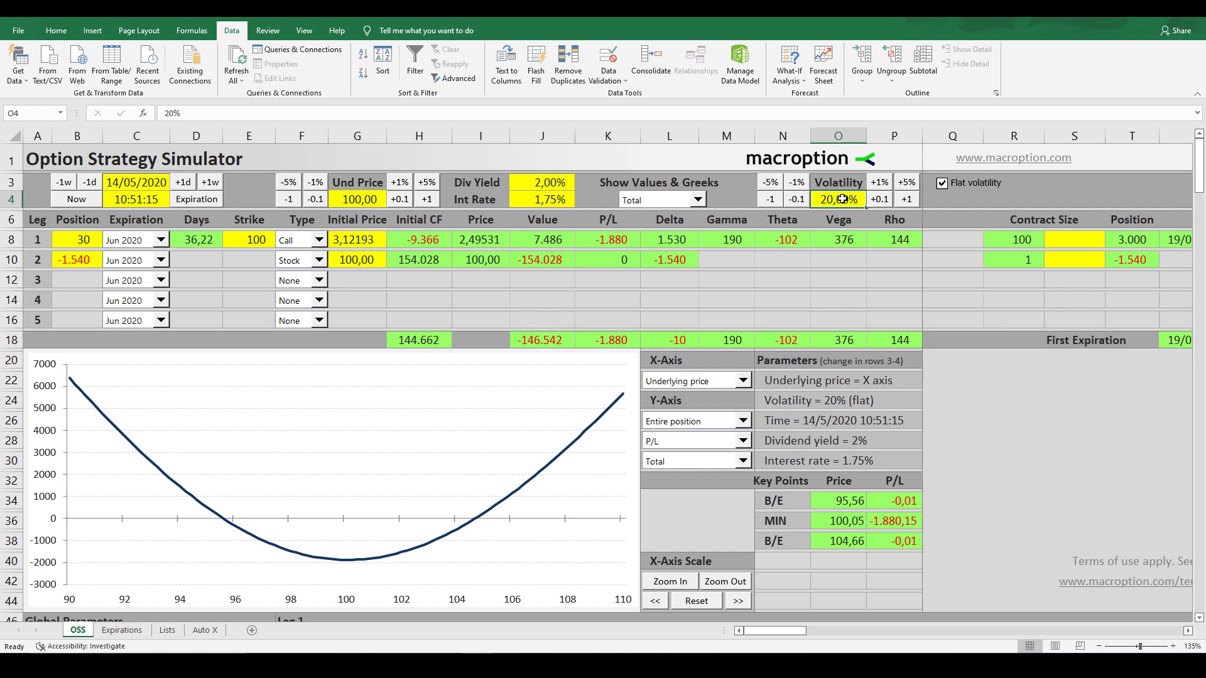
pyautogui.write('30')
pyautogui.press('Return')
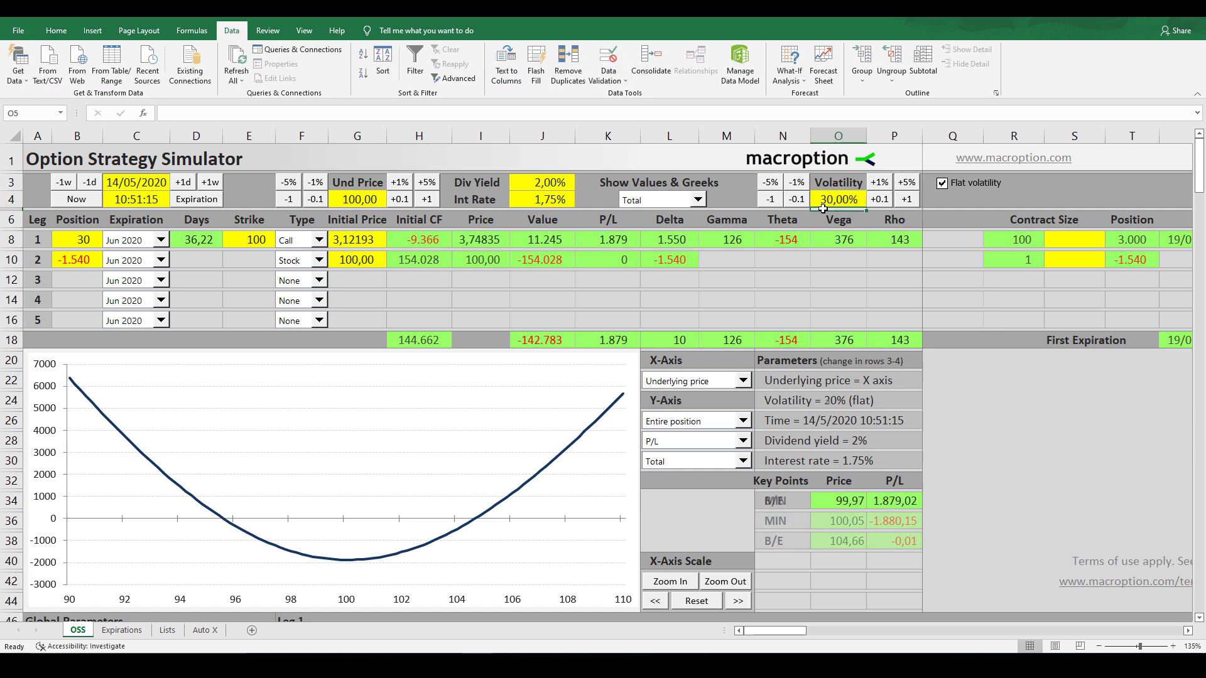
pyautogui.moveTo(612, 220); pyautogui.dragTo(612, 343)
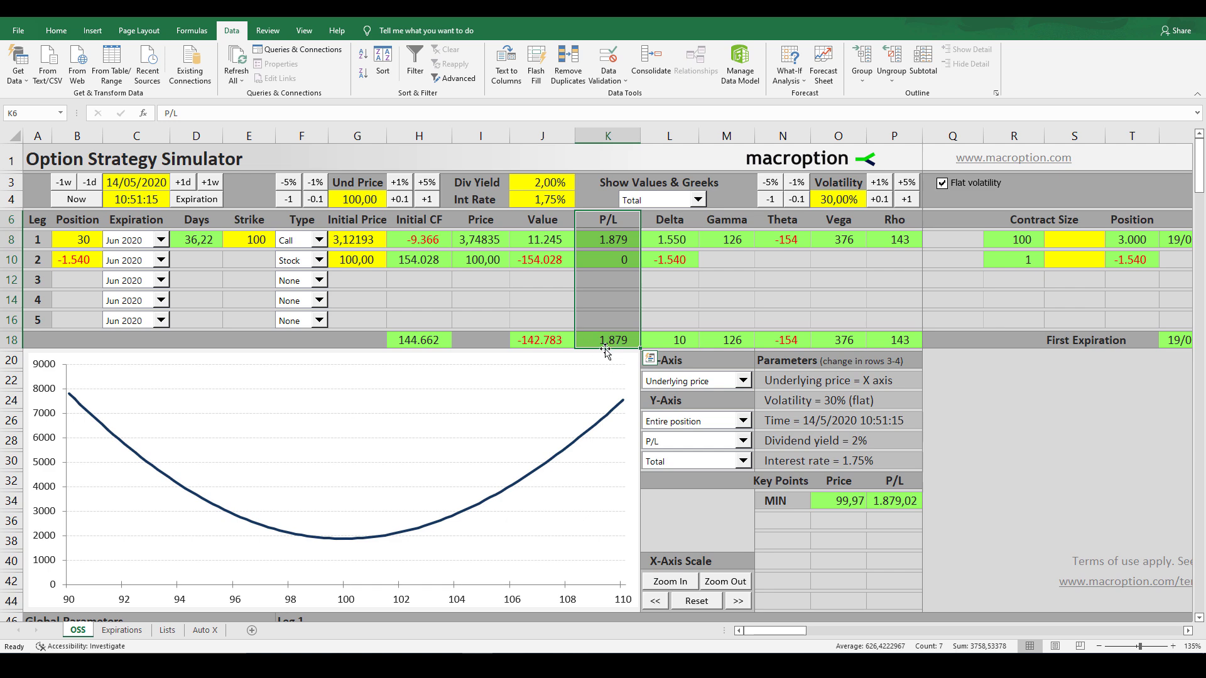
pyautogui.click(605, 344)
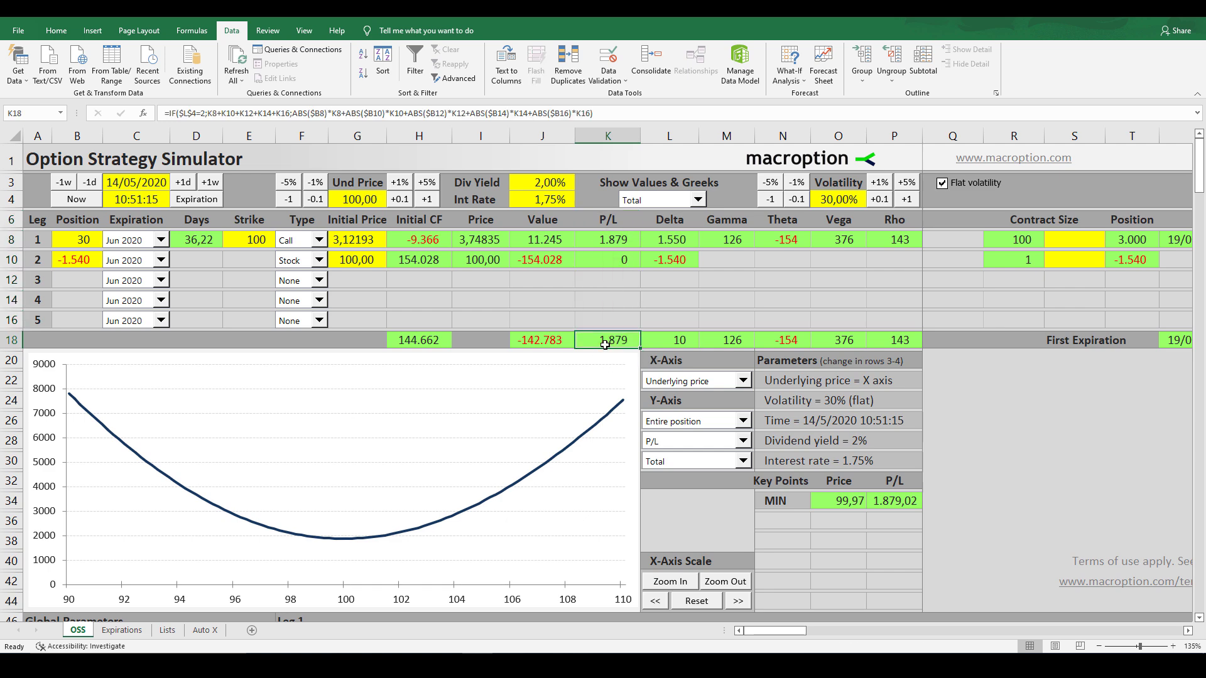
# Restore volatility in O4 to 25%, bringing total P/L back to -0
pyautogui.click(842, 199)
pyautogui.write('25')
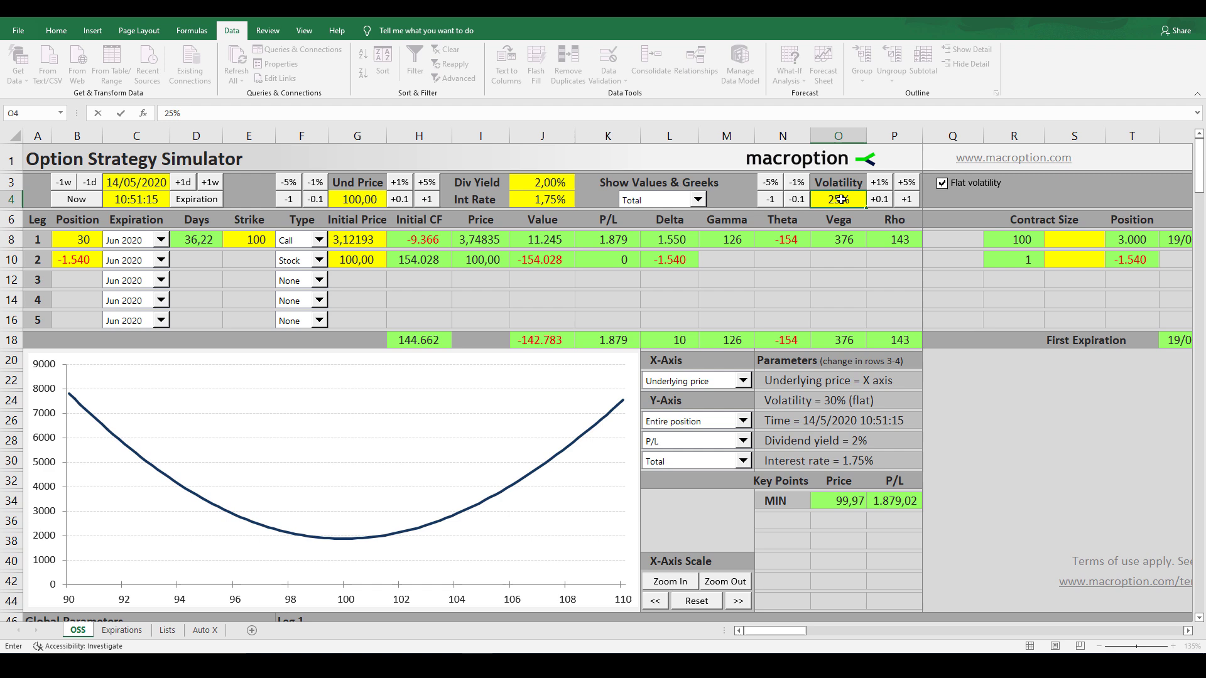
pyautogui.press('Return')
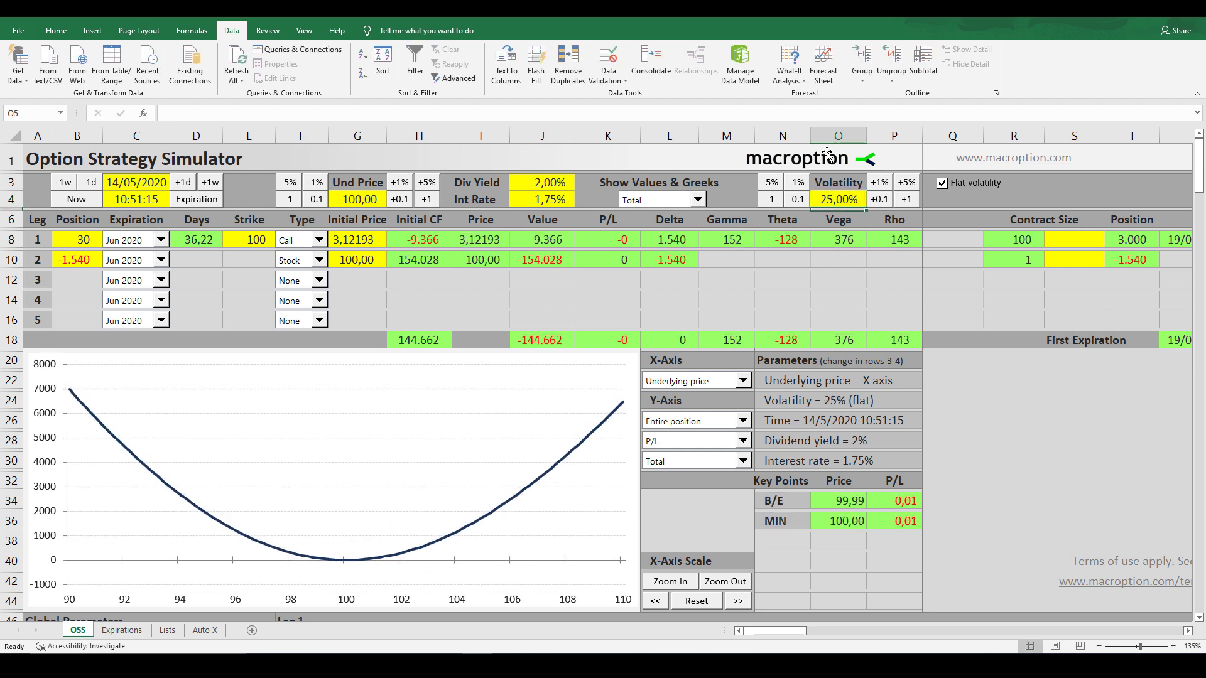
pyautogui.click(837, 202)
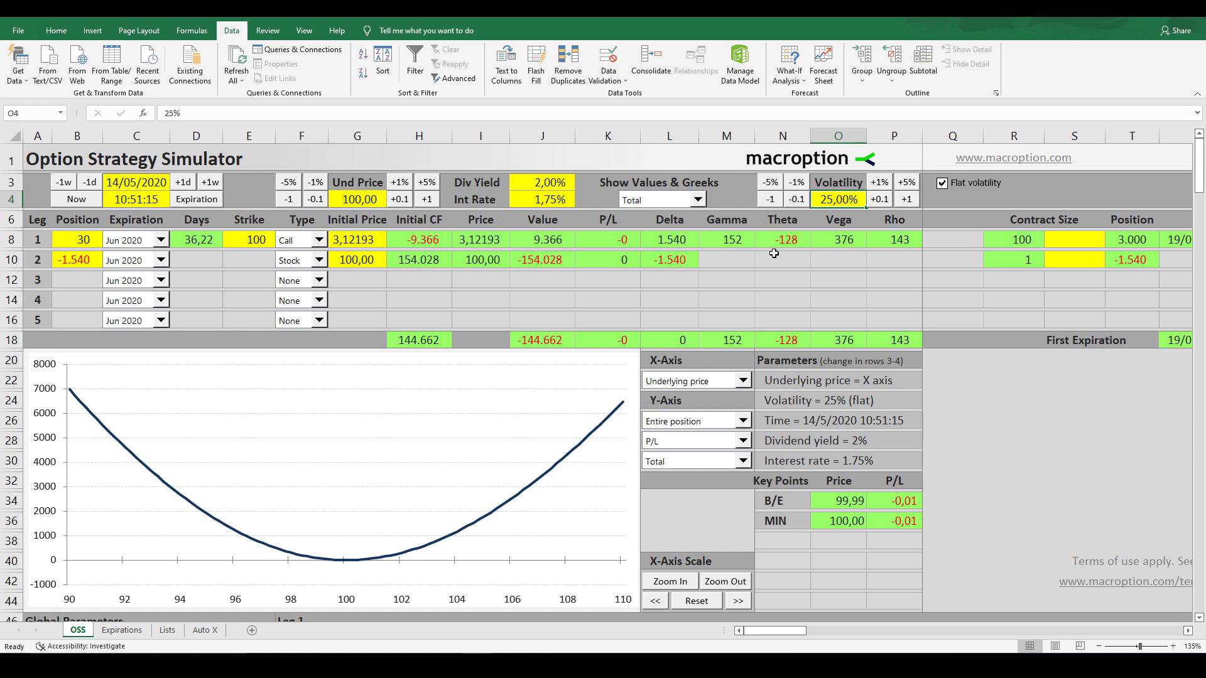
pyautogui.click(617, 341)
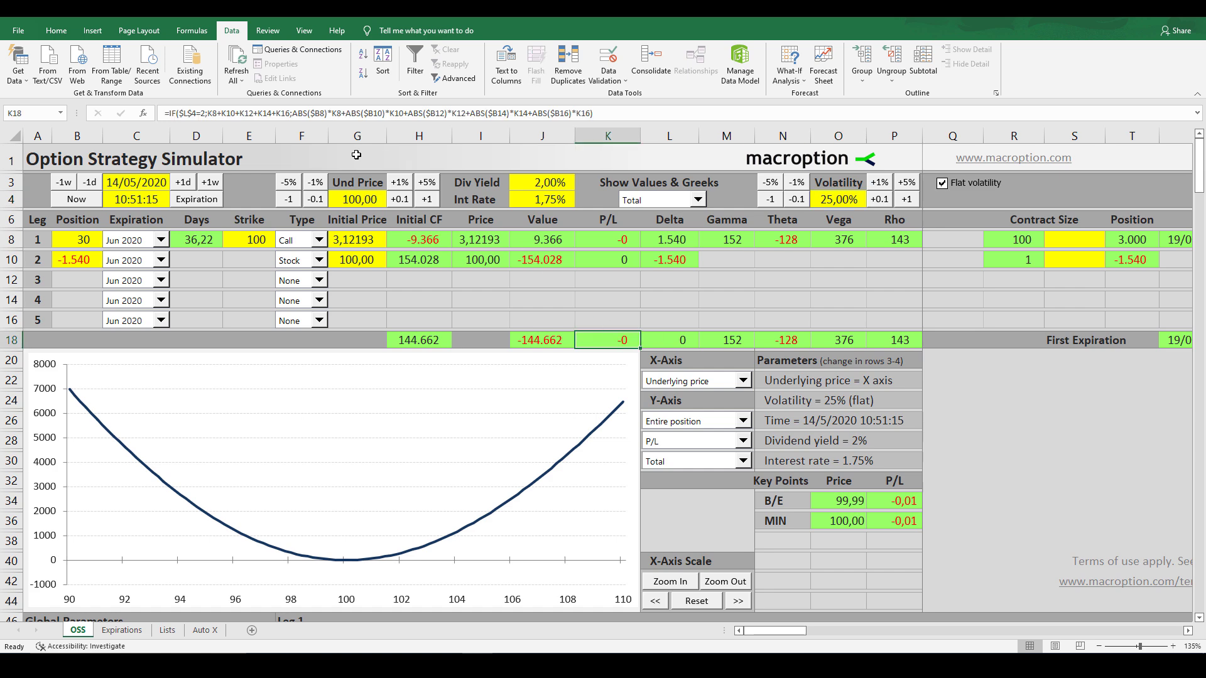